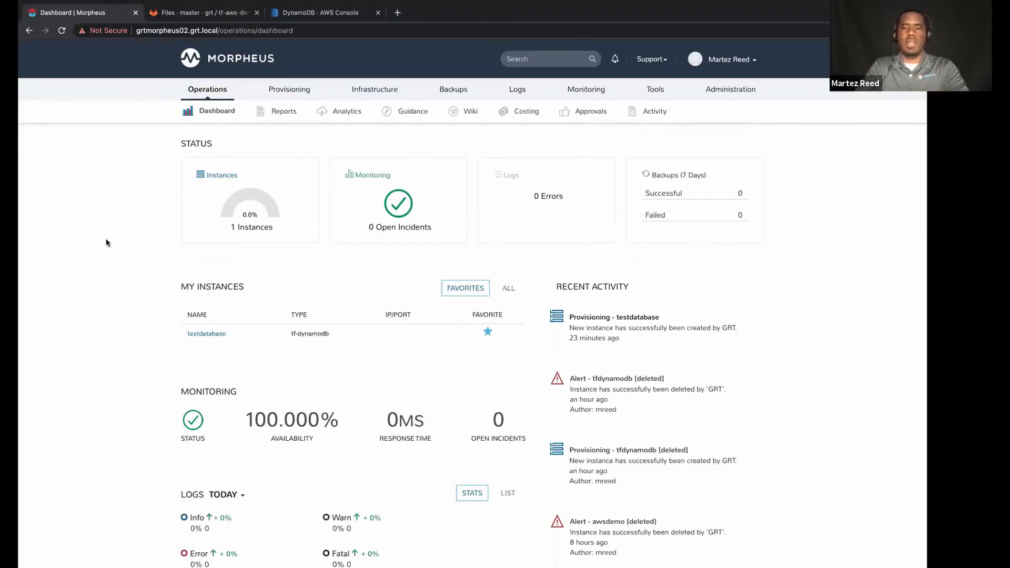
Display the infrastructure key pairs and locate the morpheusgit key pair used for Git access
{"action": "mouse_move", "coordinate": [736, 96]}
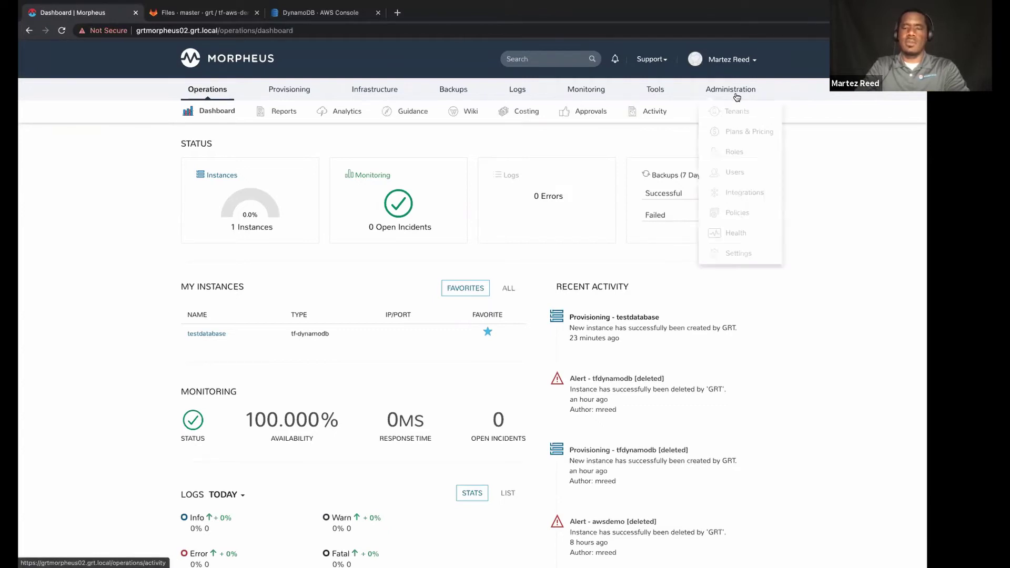
{"action": "mouse_move", "coordinate": [358, 91]}
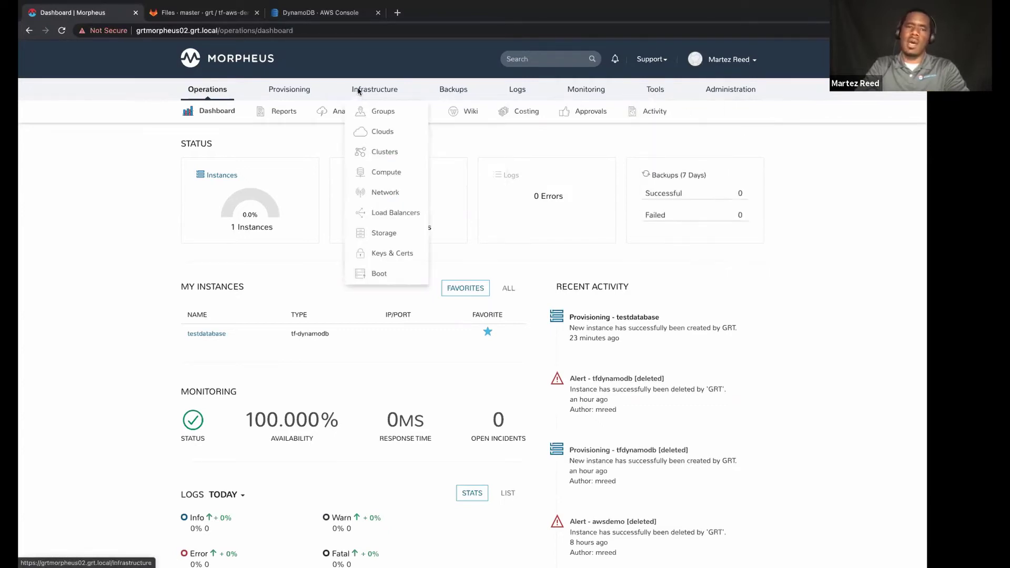
{"action": "left_click", "coordinate": [385, 254]}
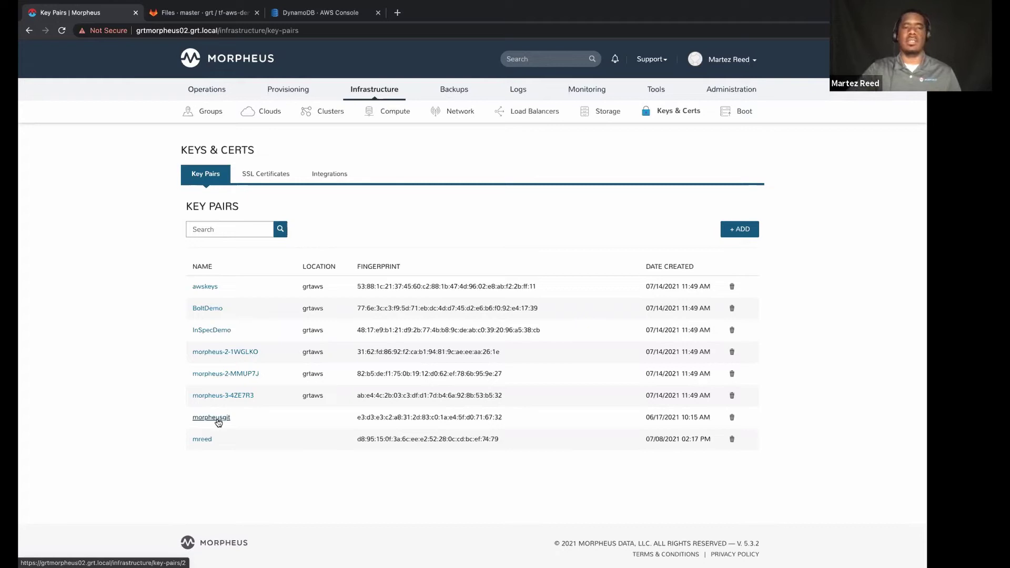
{"action": "key", "text": "super+Tab"}
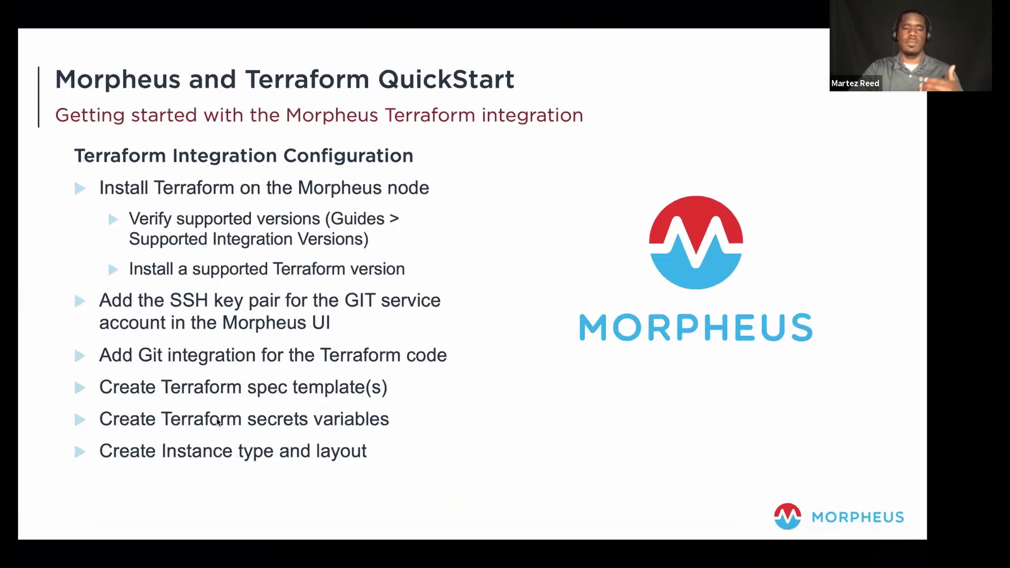
{"action": "key", "text": "super+Tab"}
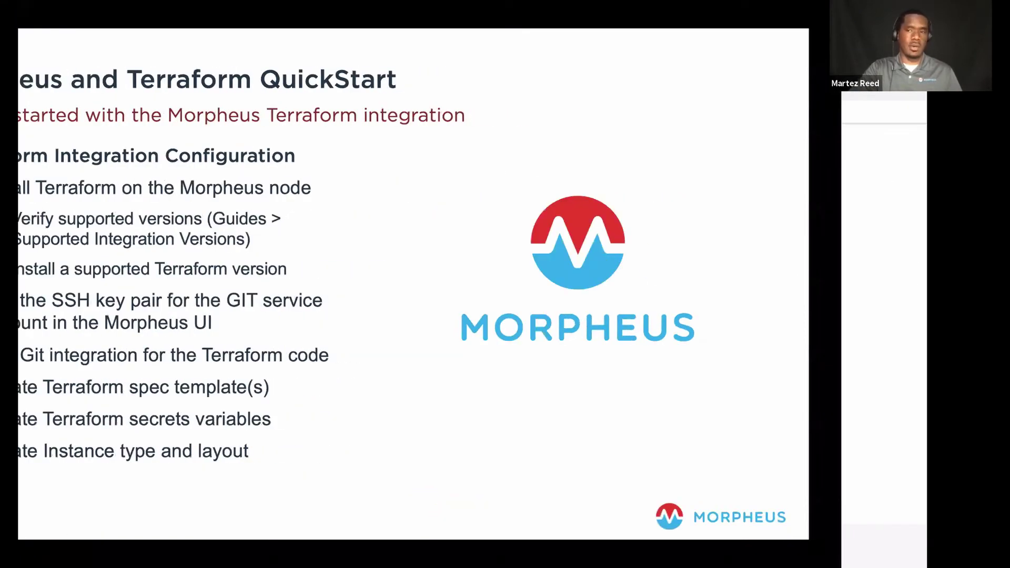
Review the edit settings of the terraform Git integration, including its URL, default branch and key pair, and close them without changes
{"action": "mouse_move", "coordinate": [720, 88]}
{"action": "left_click", "coordinate": [740, 192]}
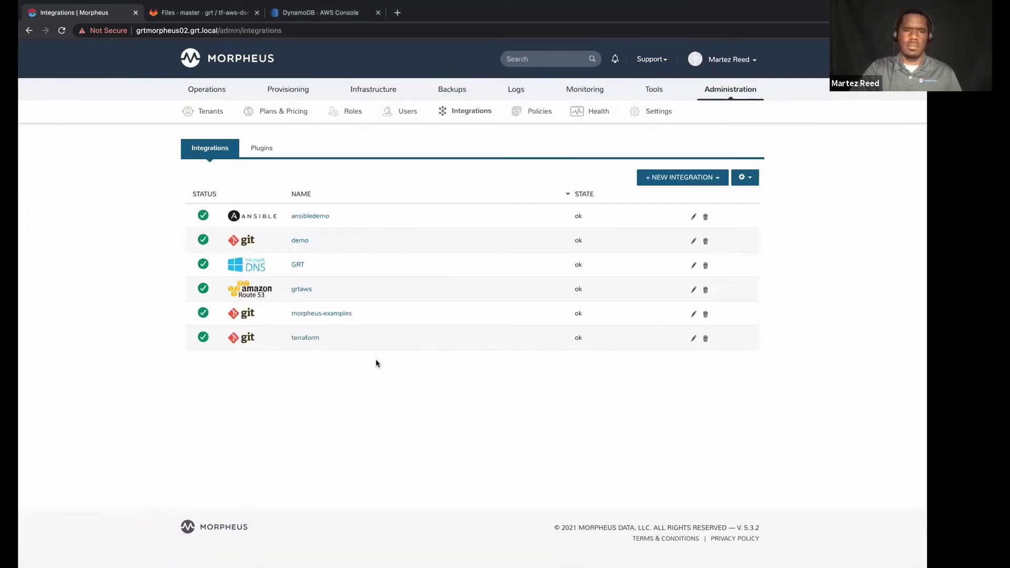
{"action": "left_click", "coordinate": [305, 339]}
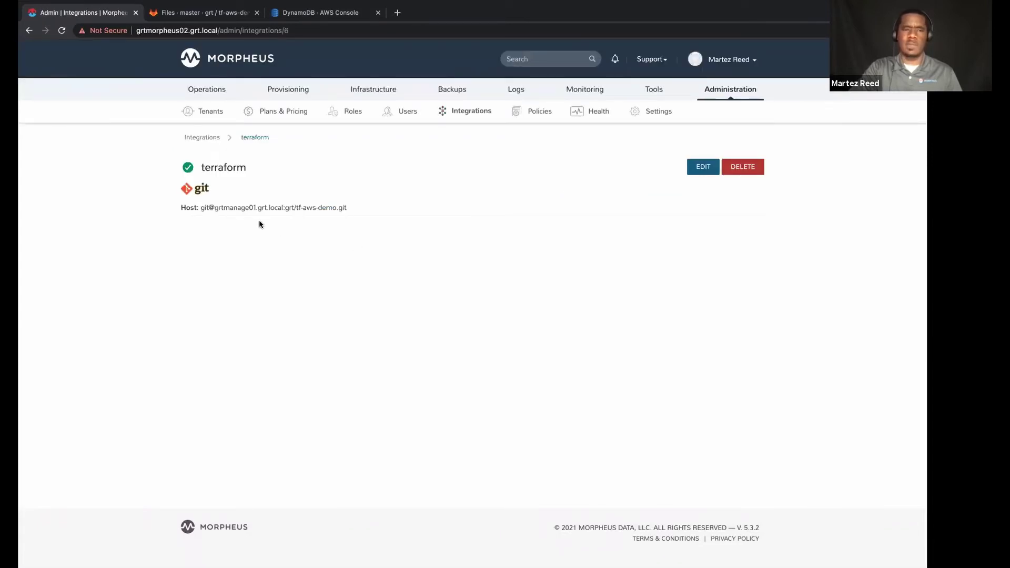
{"action": "left_click", "coordinate": [692, 167]}
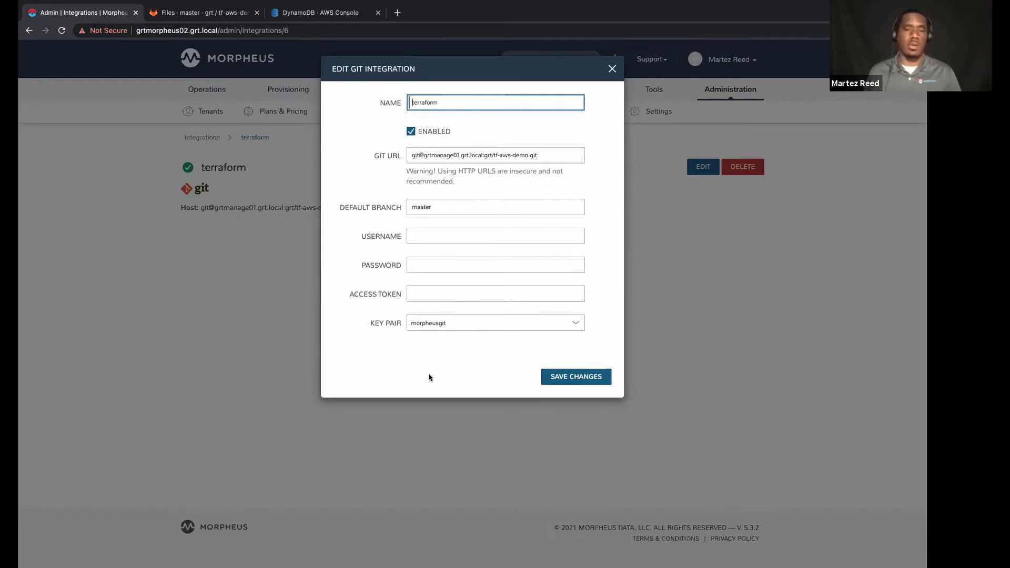
{"action": "left_click", "coordinate": [612, 69]}
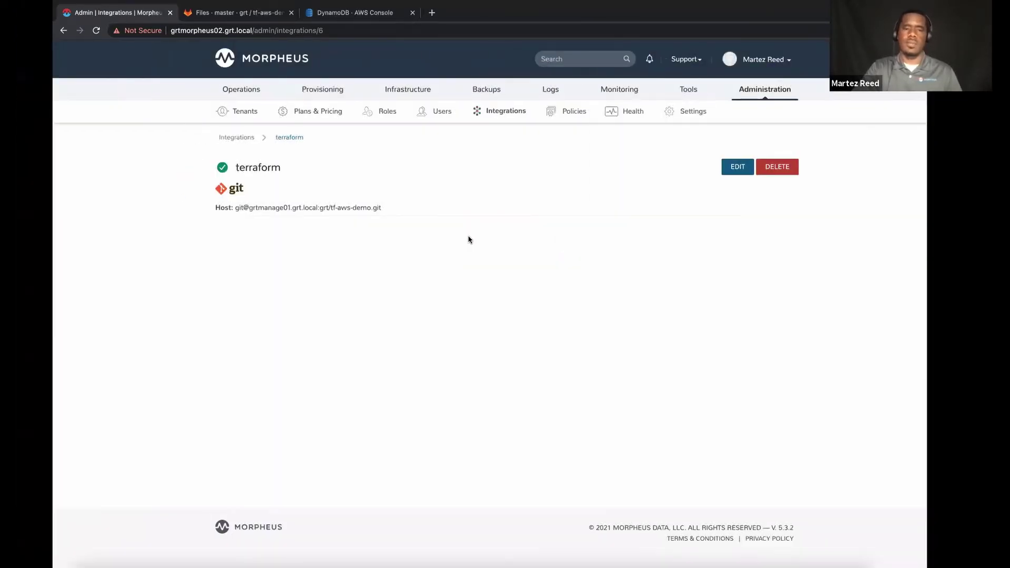
{"action": "key", "text": "ctrl+Left"}
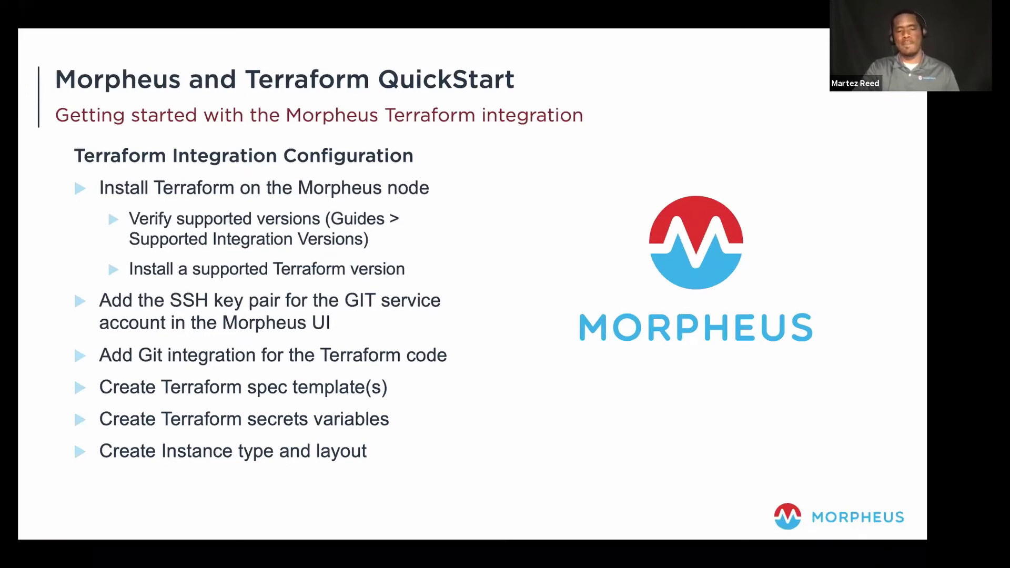
{"action": "key", "text": "ctrl+Right"}
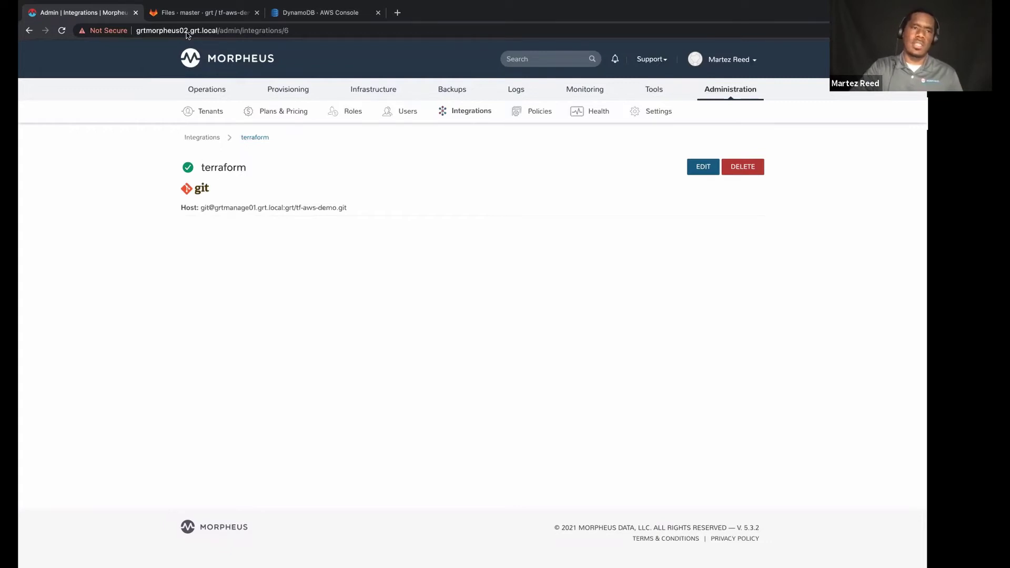
Switch to the tf-aws-demo repository in GitLab and examine the AWS provider configuration in provider.tf
{"action": "left_click", "coordinate": [178, 13]}
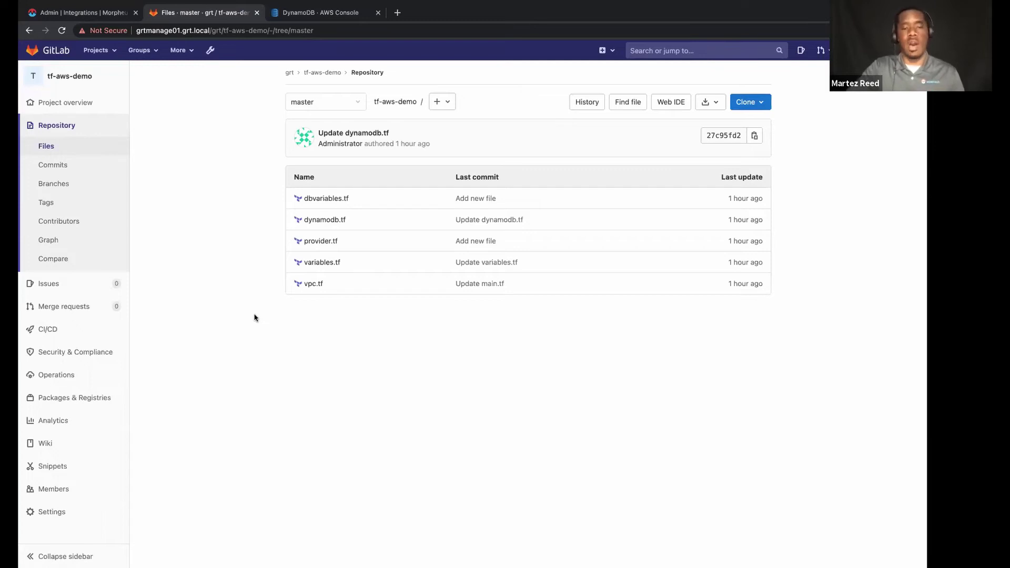
{"action": "left_click", "coordinate": [325, 241]}
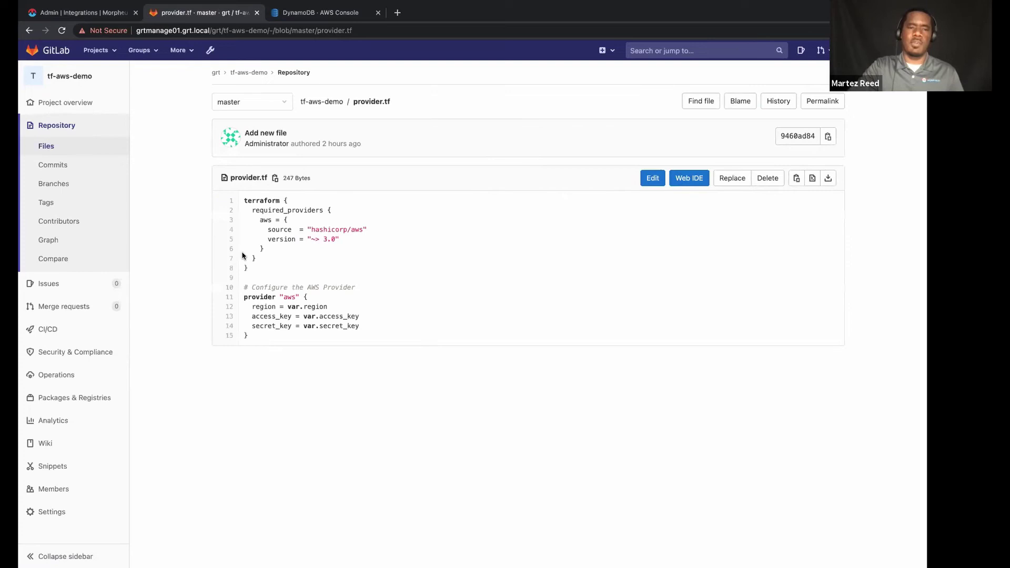
{"action": "key", "text": "ctrl+plus"}
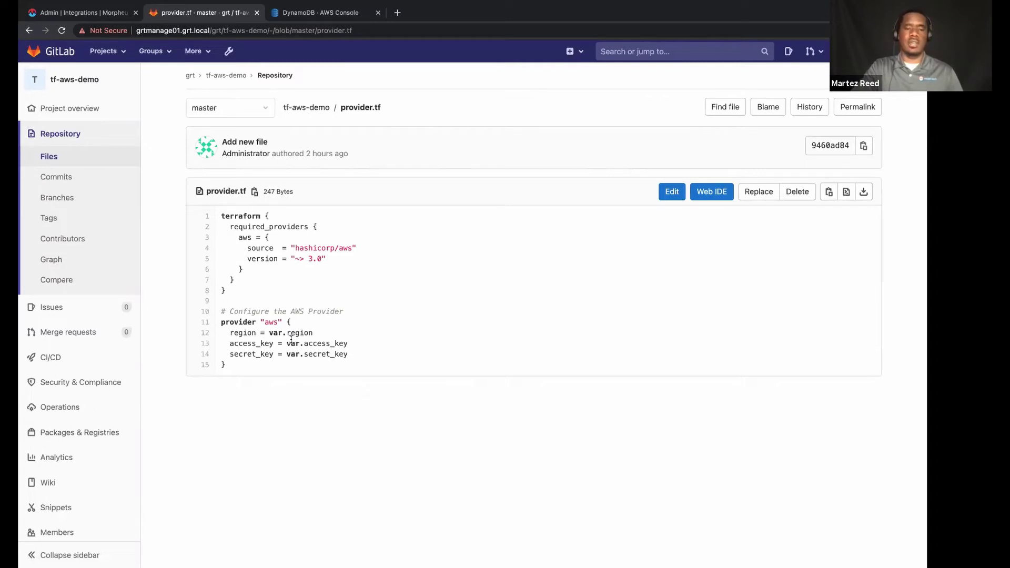
{"action": "left_click", "coordinate": [309, 109]}
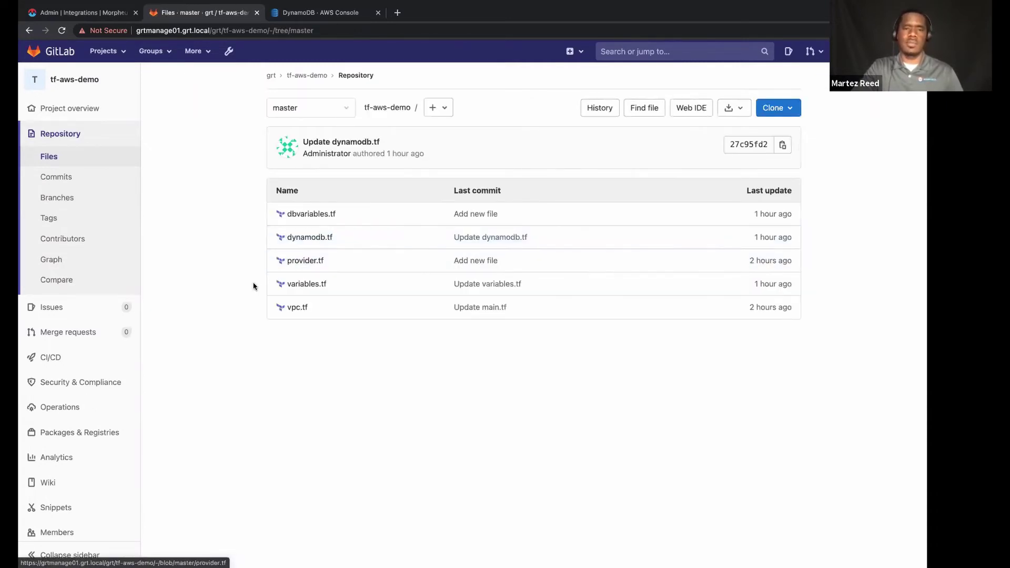
Examine variables.tf in the repository, checking the custom option used as the region variable's default, and return to the file list
{"action": "left_click", "coordinate": [301, 284]}
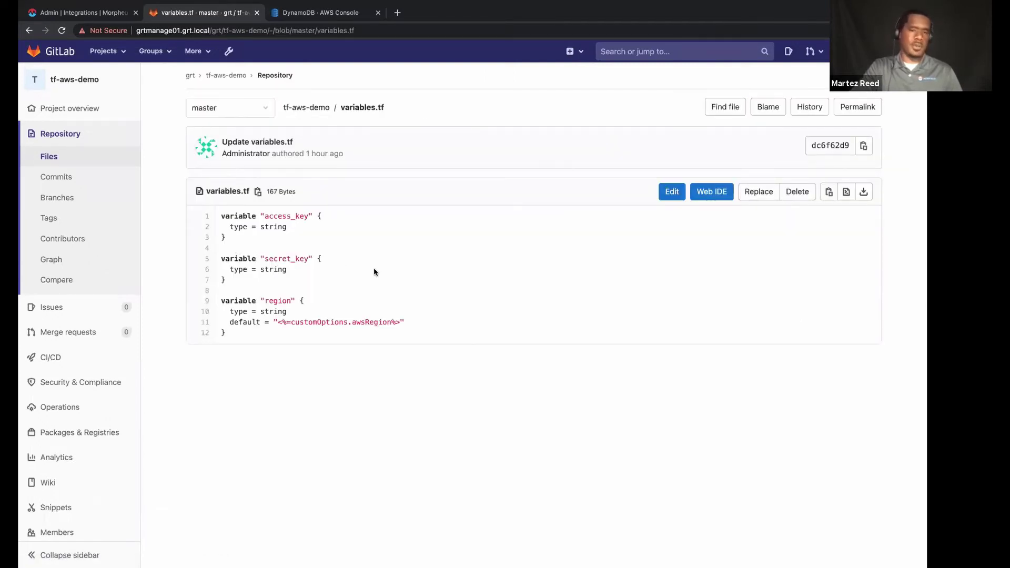
{"action": "double_click", "coordinate": [367, 323]}
{"action": "left_click", "coordinate": [421, 318]}
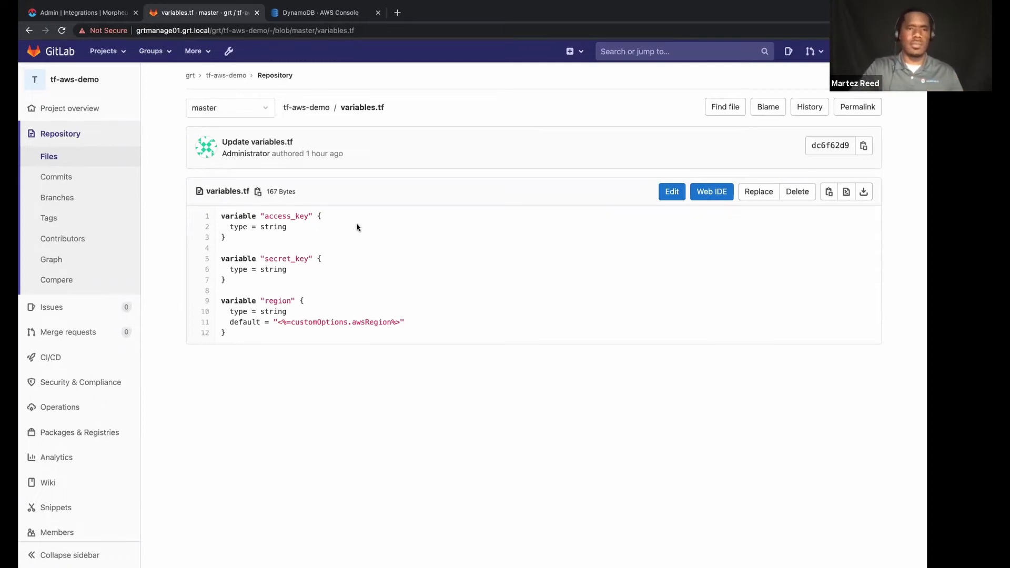
{"action": "left_click", "coordinate": [308, 107]}
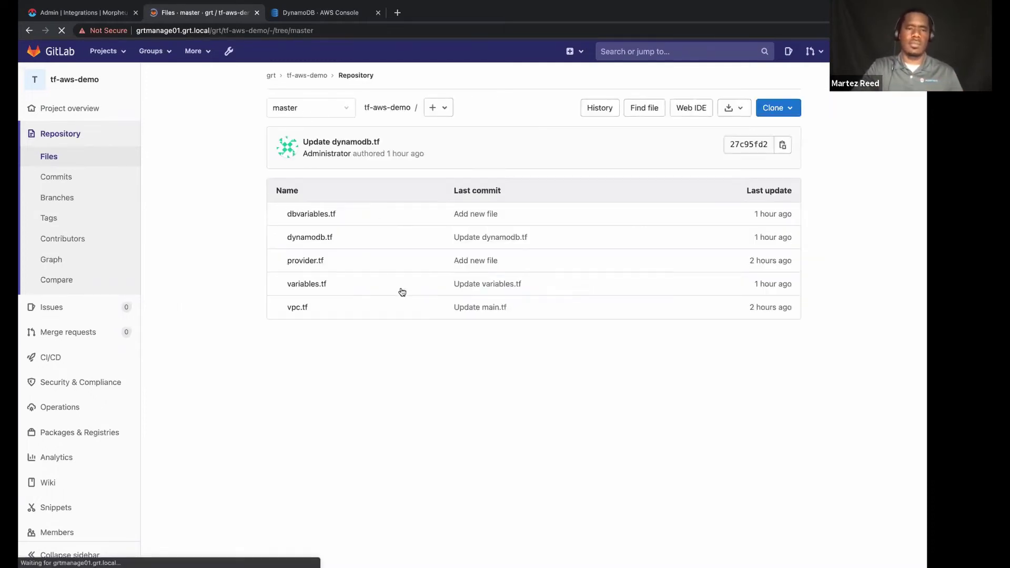
Examine the table resource in dynamodb.tf and its matching variable definitions in dbvariables.tf, and return to the file list
{"action": "left_click", "coordinate": [310, 236]}
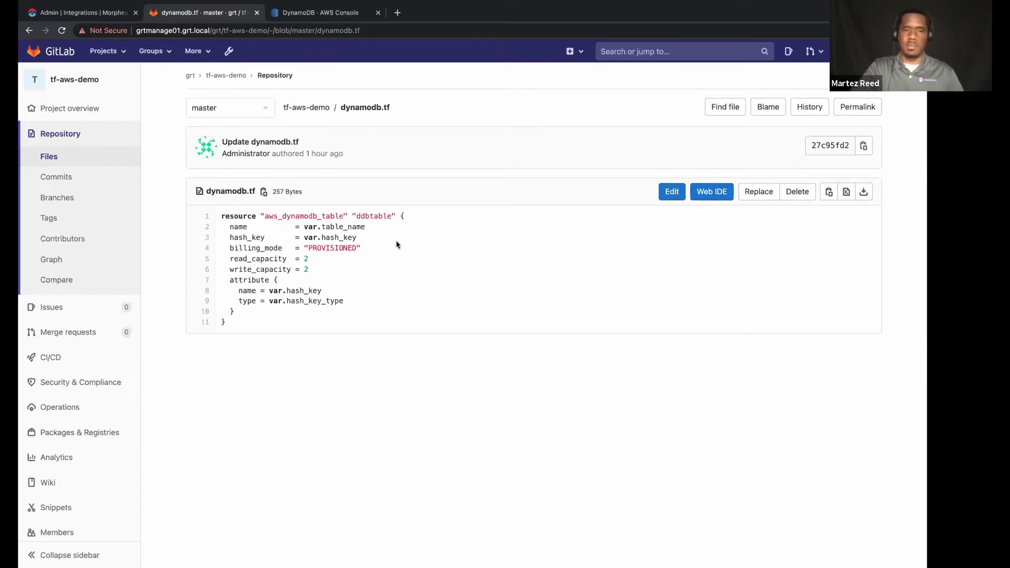
{"action": "left_click", "coordinate": [311, 109]}
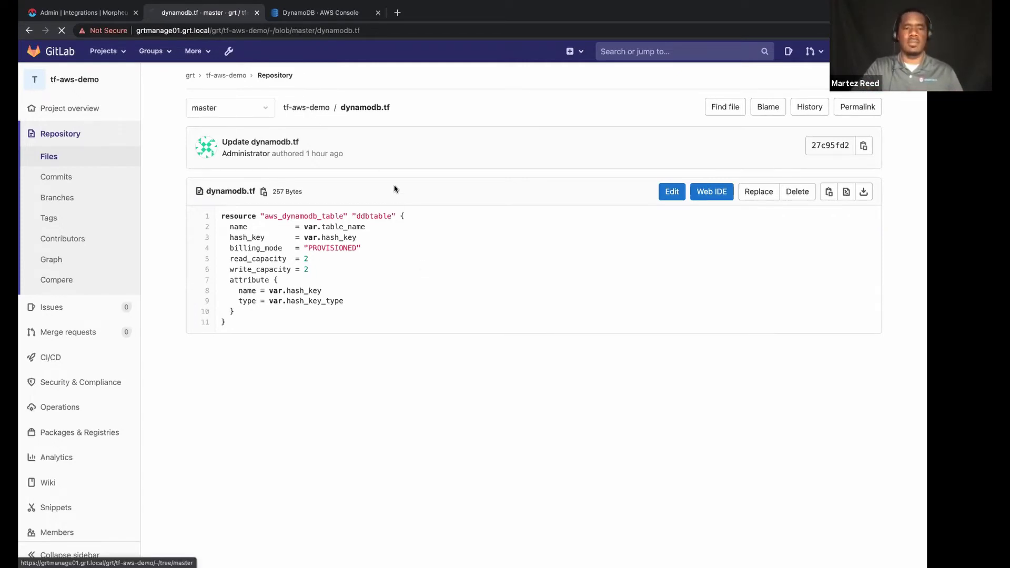
{"action": "left_click", "coordinate": [321, 220]}
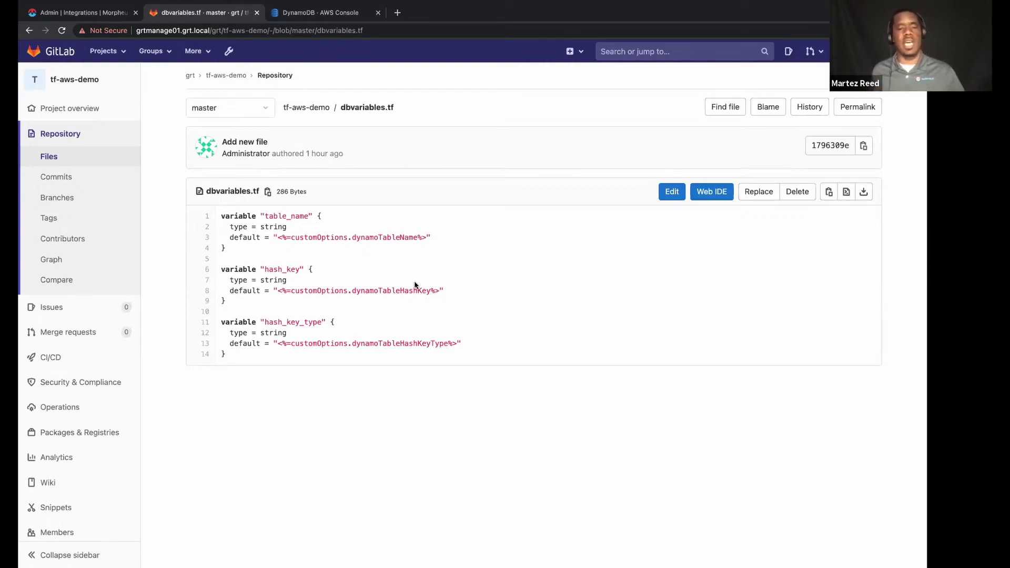
{"action": "left_click", "coordinate": [321, 108]}
Switch back to Morpheus and display the Terraform spec templates in the provisioning library
{"action": "left_click", "coordinate": [100, 17]}
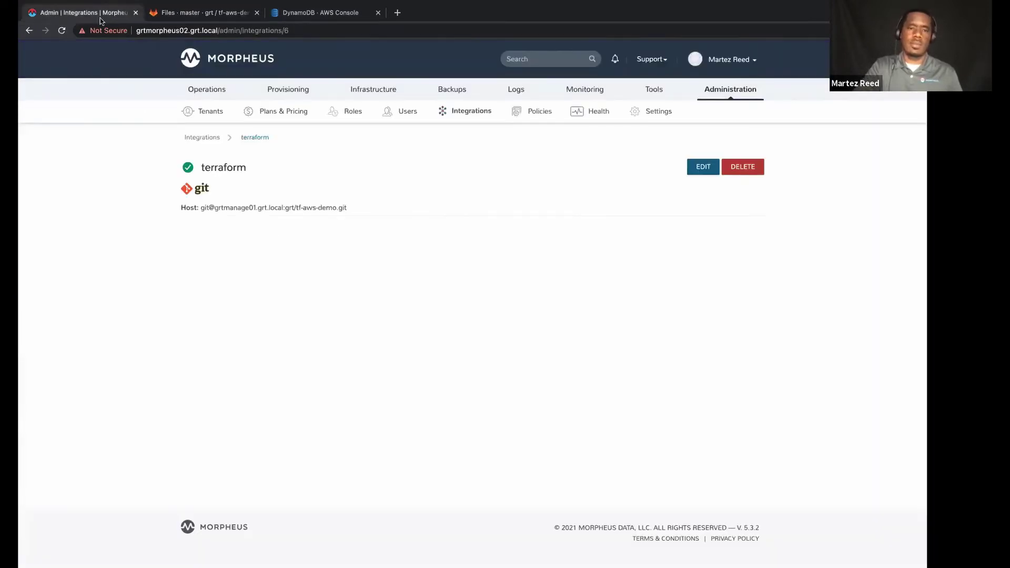
{"action": "mouse_move", "coordinate": [306, 91]}
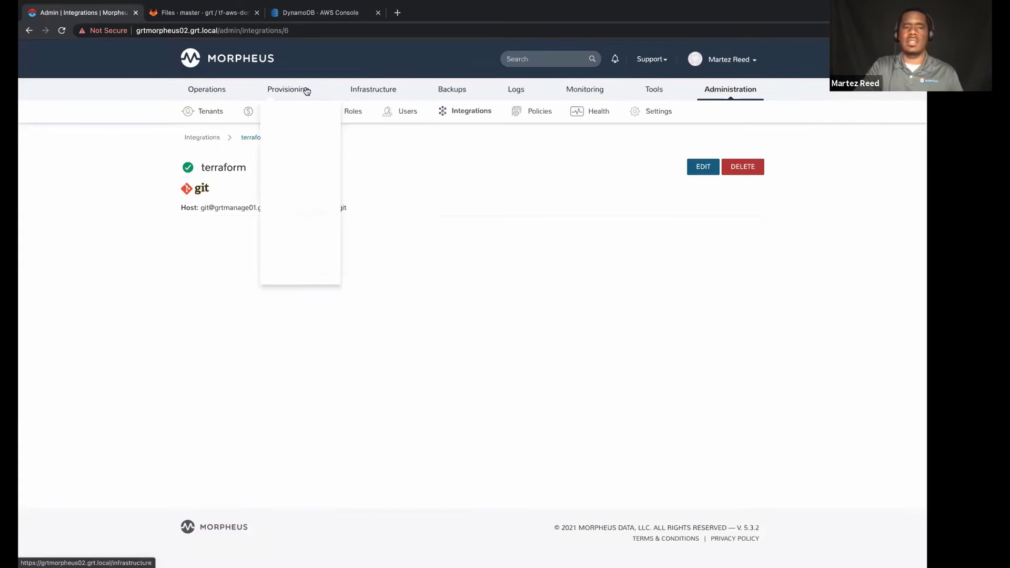
{"action": "left_click", "coordinate": [310, 236]}
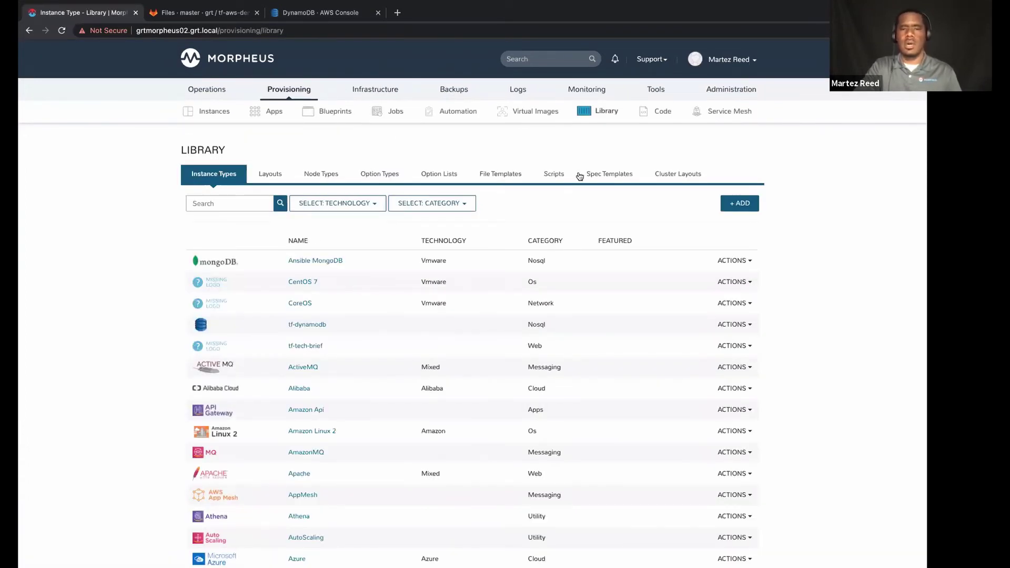
{"action": "left_click", "coordinate": [591, 174]}
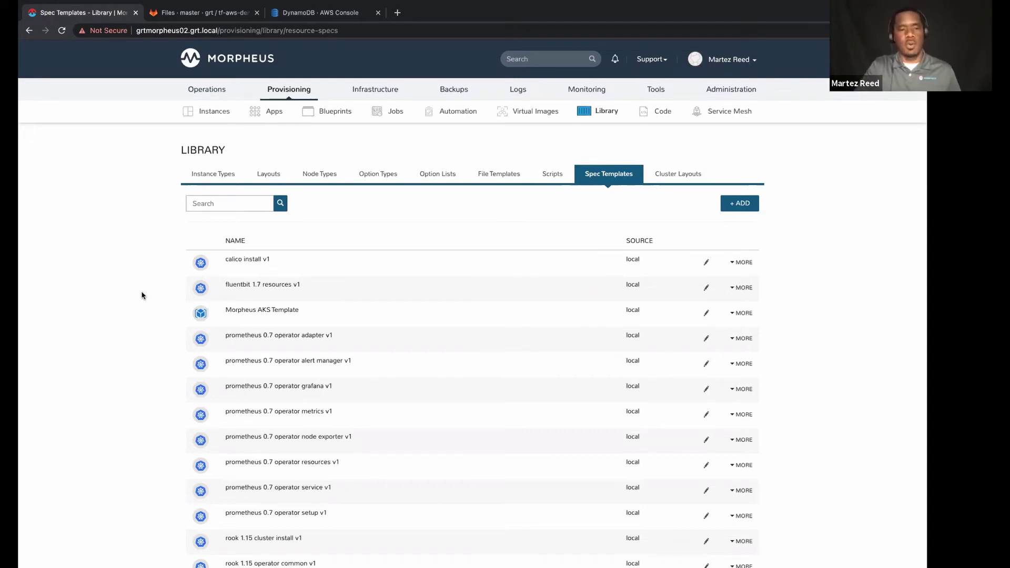
{"action": "scroll", "coordinate": [140, 296], "scroll_direction": "down", "scroll_amount": 1}
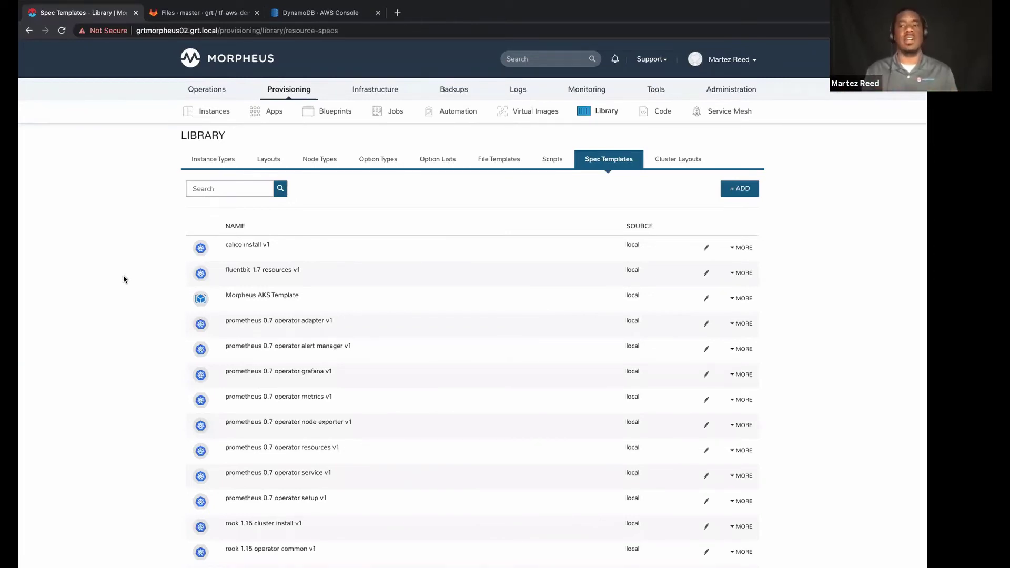
{"action": "scroll", "coordinate": [125, 279], "scroll_direction": "down", "scroll_amount": 7}
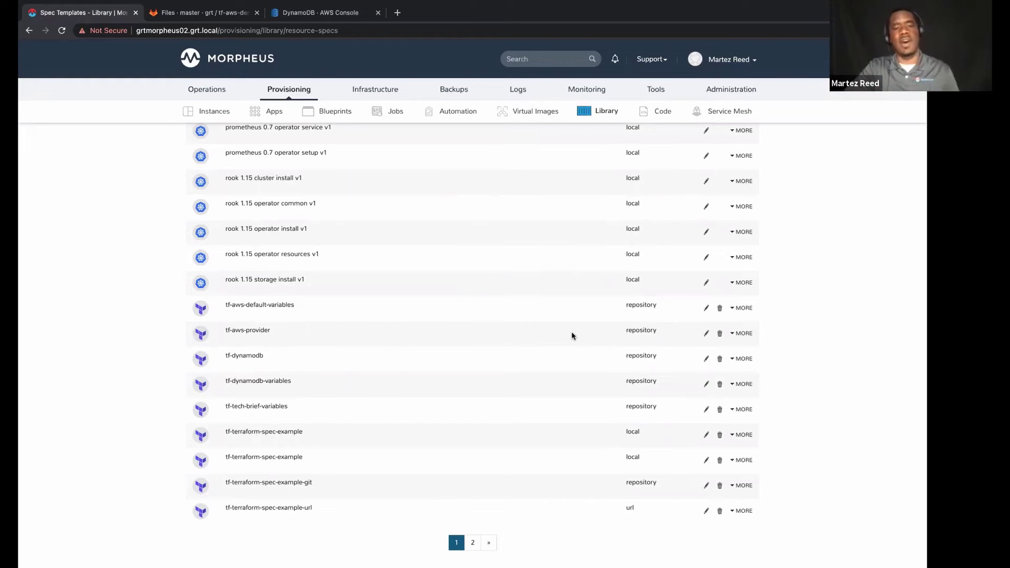
Check the tf-aws-default-variables spec template's repository and file path against the files in GitLab, and close it without changes
{"action": "left_click", "coordinate": [706, 309]}
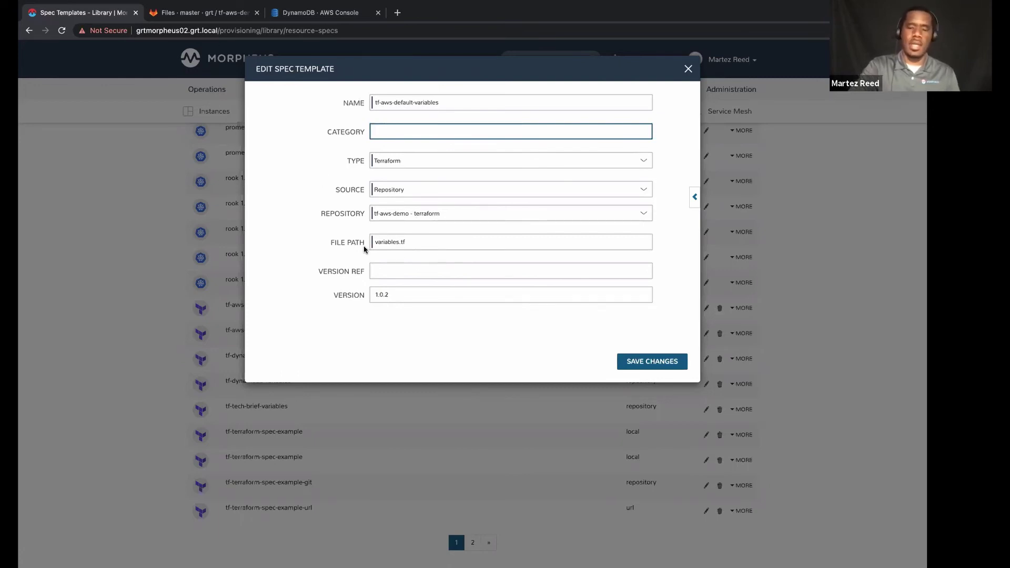
{"action": "key", "text": "ctrl+plus"}
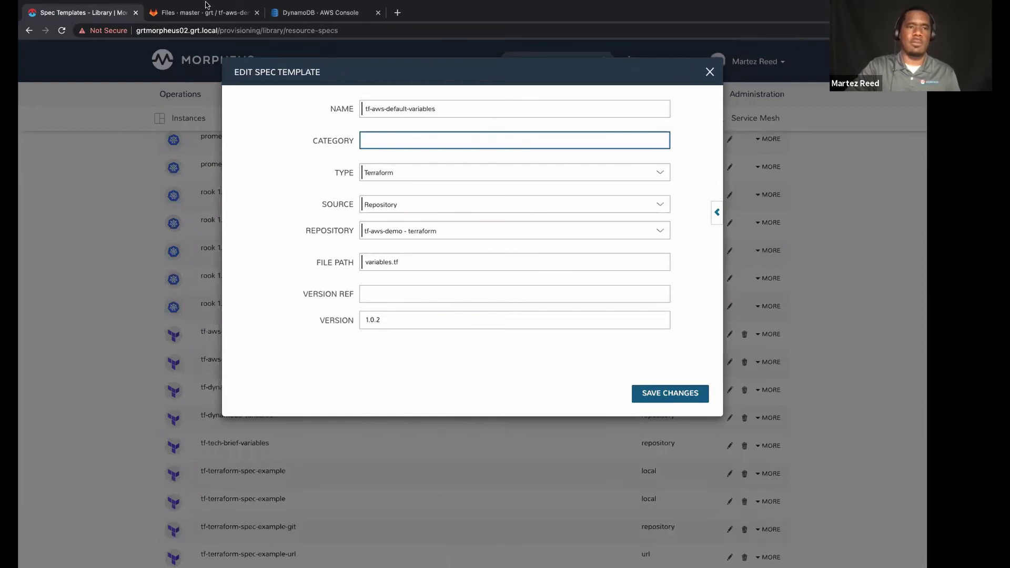
{"action": "mouse_move", "coordinate": [198, 19]}
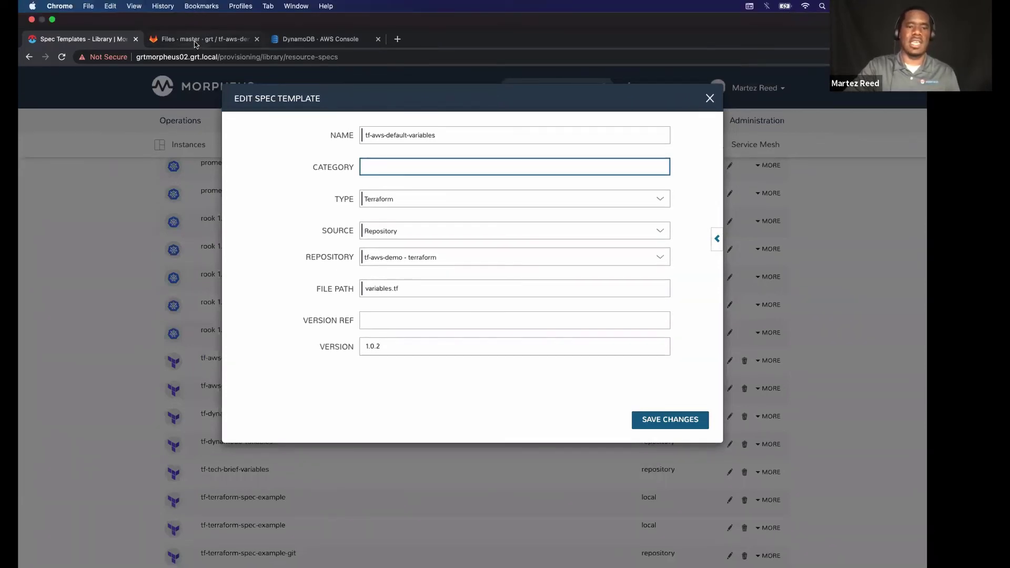
{"action": "left_click", "coordinate": [198, 40]}
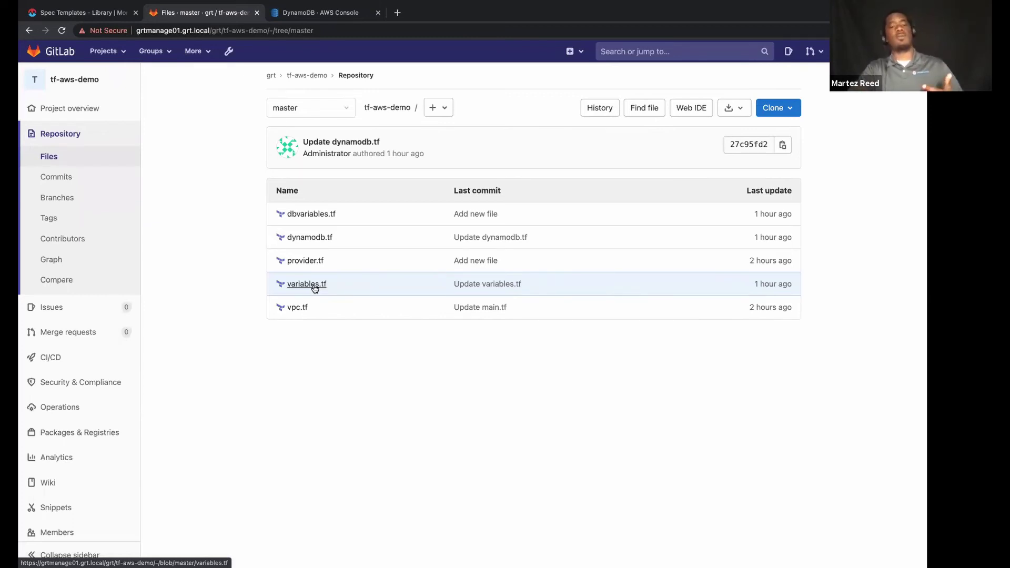
{"action": "left_click", "coordinate": [77, 16]}
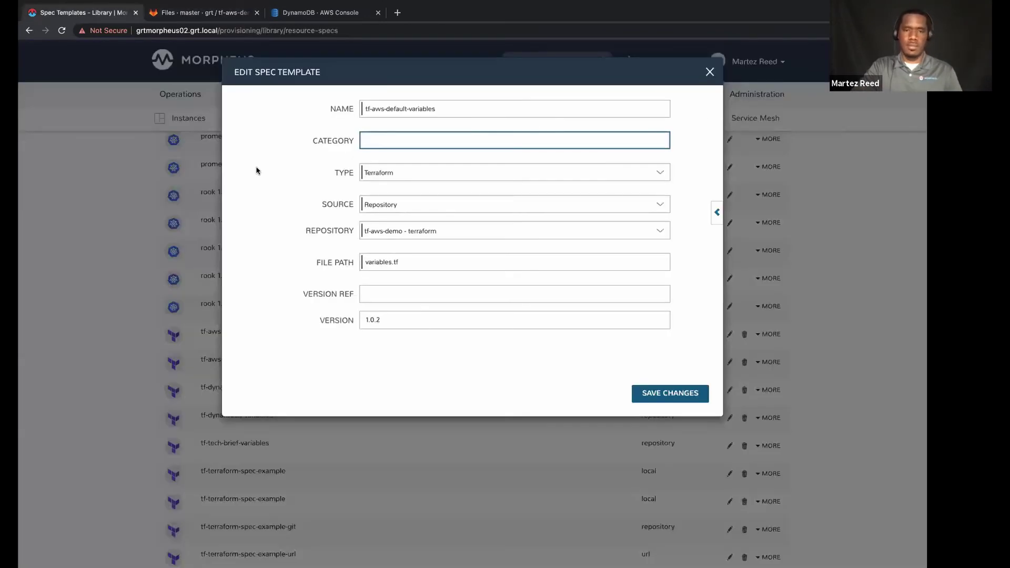
{"action": "left_click", "coordinate": [711, 70]}
Compare the remaining Terraform spec templates with the tf-aws-demo repository files and return to the start of the template list
{"action": "scroll", "coordinate": [401, 356], "scroll_direction": "down", "scroll_amount": 2}
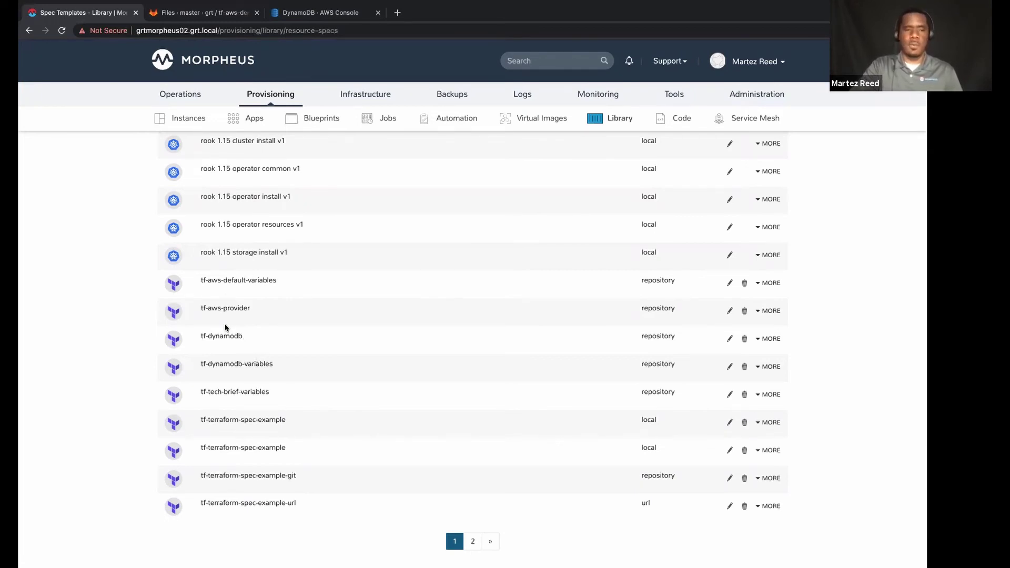
{"action": "left_click", "coordinate": [194, 14]}
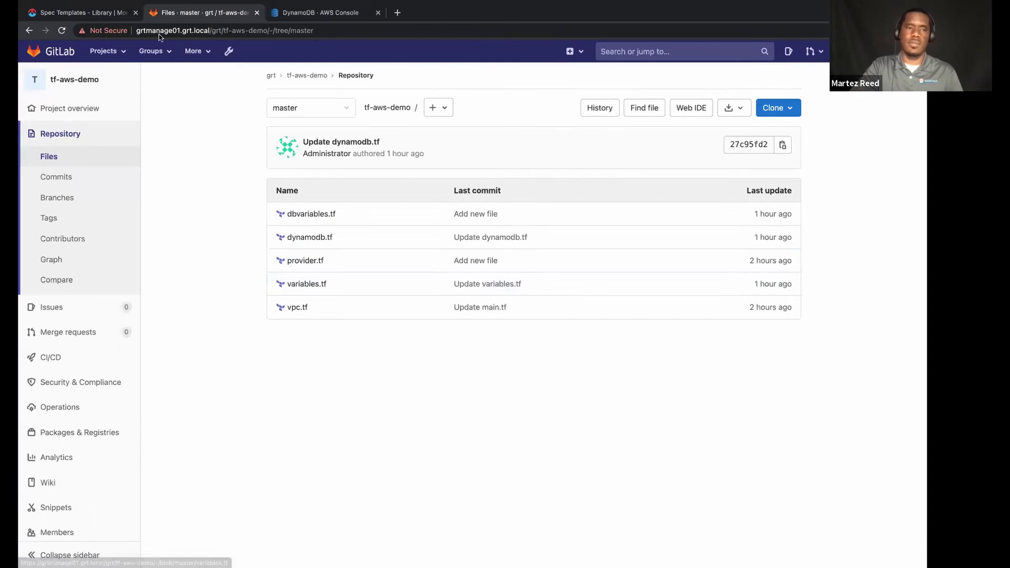
{"action": "left_click", "coordinate": [79, 15]}
{"action": "scroll", "coordinate": [185, 200], "scroll_direction": "up", "scroll_amount": 10}
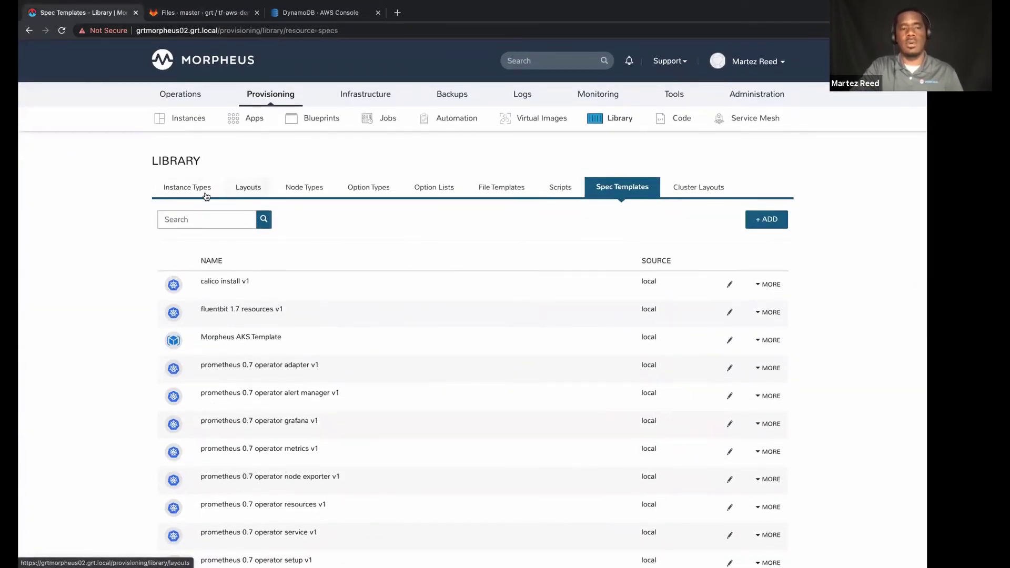
Open the layout of the tf-dynamodb instance type in its edit form
{"action": "left_click", "coordinate": [203, 196]}
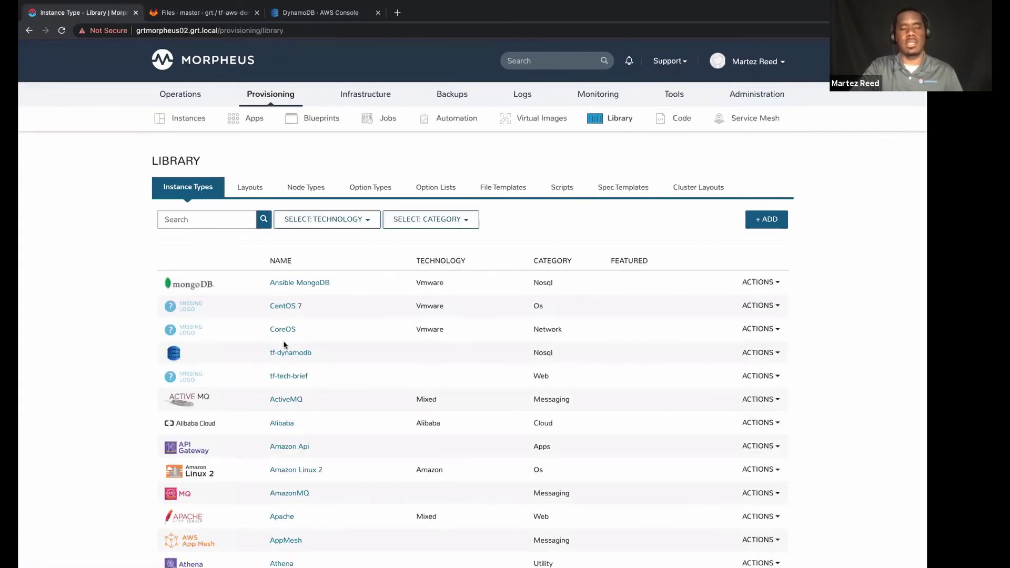
{"action": "left_click", "coordinate": [296, 353]}
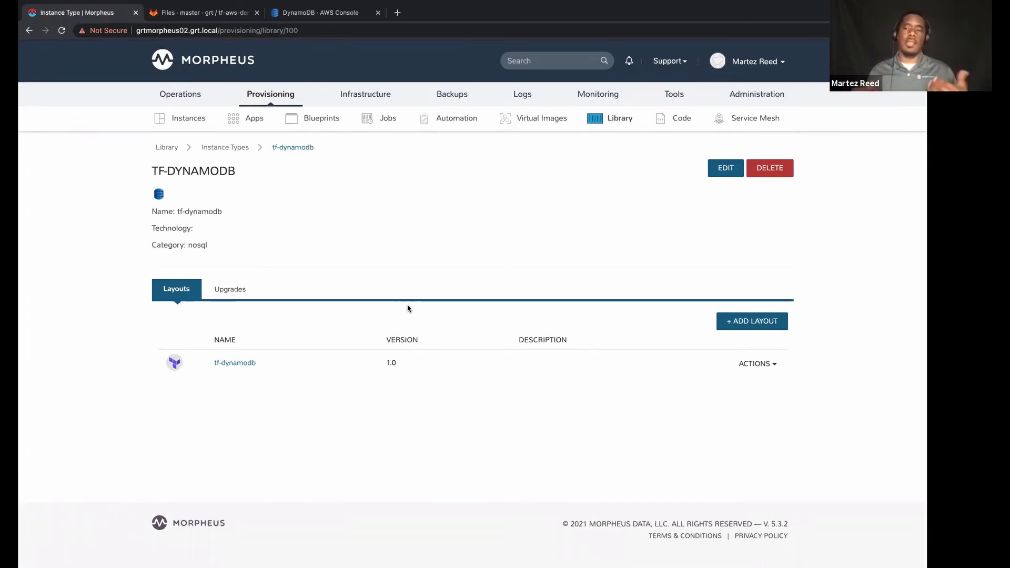
{"action": "left_click", "coordinate": [234, 363]}
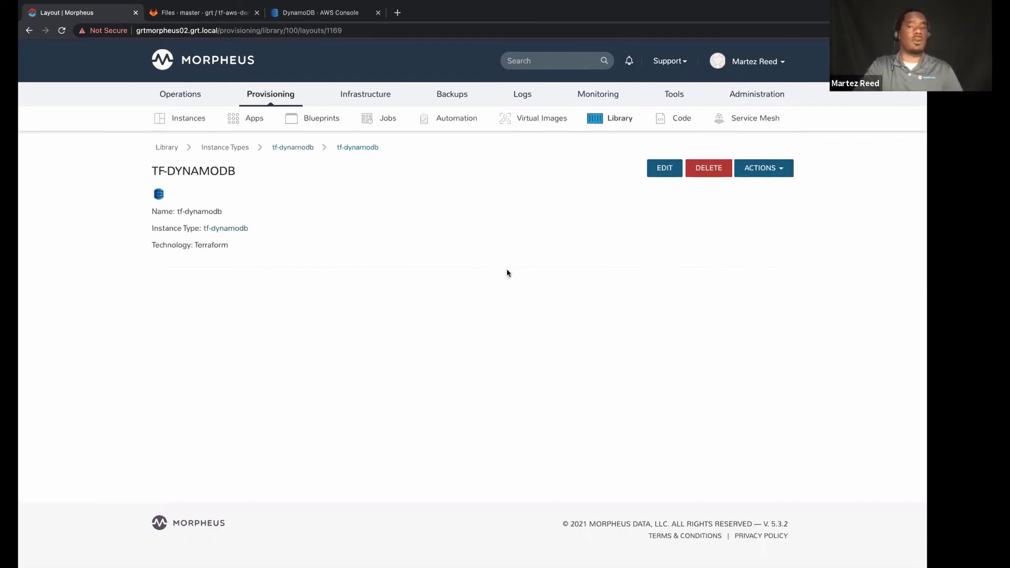
{"action": "left_click", "coordinate": [658, 169]}
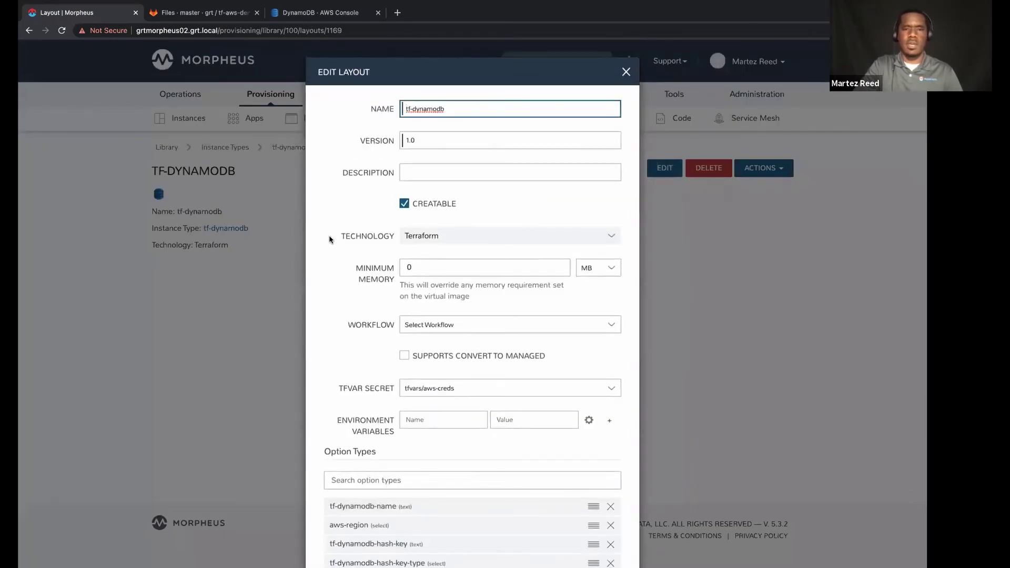
Examine the tf-dynamodb layout's technology, tfvar secret, option types and spec templates, and close it without changes
{"action": "scroll", "coordinate": [330, 240], "scroll_direction": "down", "scroll_amount": 1}
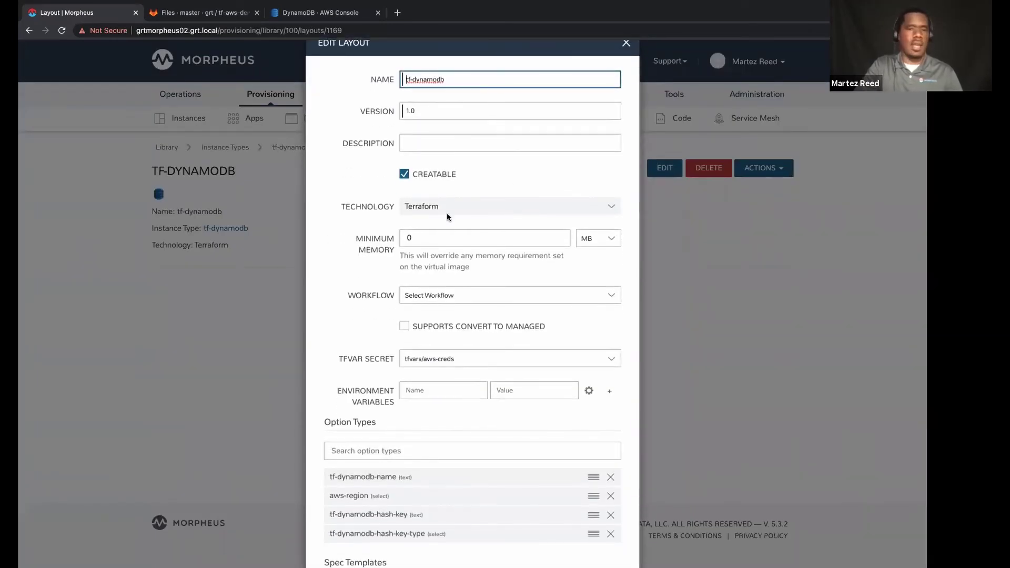
{"action": "scroll", "coordinate": [338, 300], "scroll_direction": "down", "scroll_amount": 3}
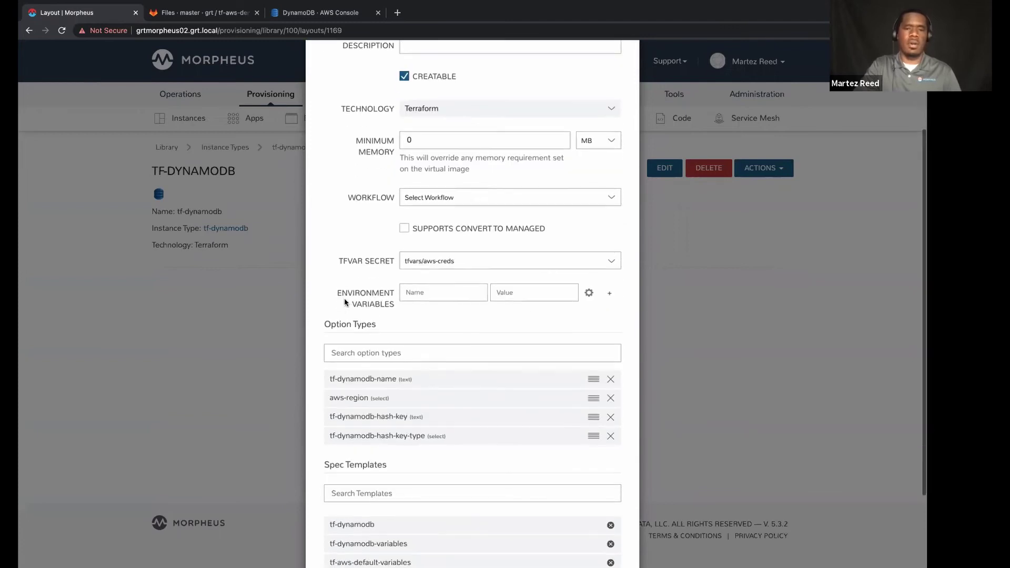
{"action": "scroll", "coordinate": [339, 310], "scroll_direction": "down", "scroll_amount": 3}
{"action": "scroll", "coordinate": [339, 315], "scroll_direction": "down", "scroll_amount": 1}
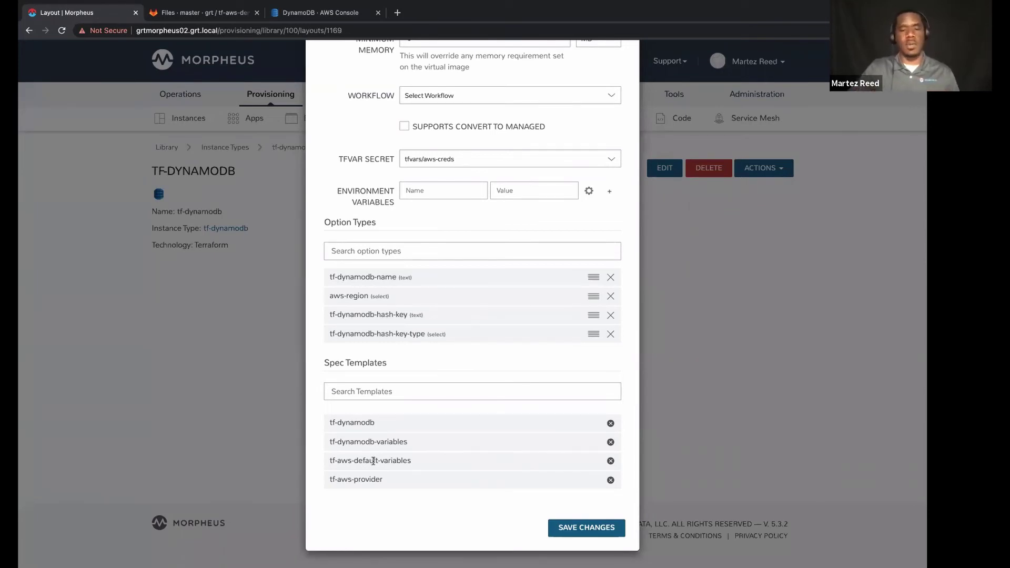
{"action": "scroll", "coordinate": [373, 461], "scroll_direction": "up", "scroll_amount": 1}
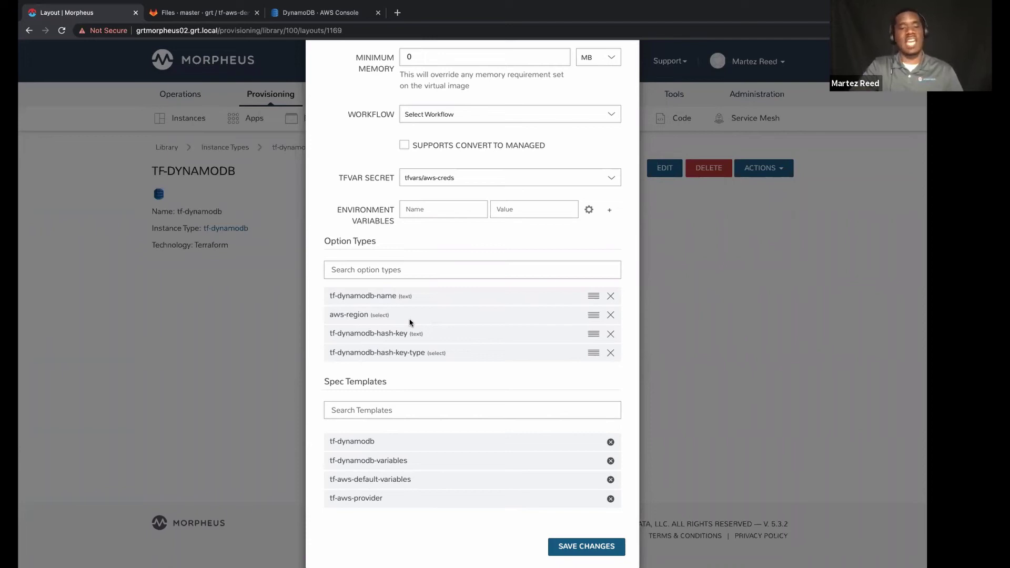
{"action": "scroll", "coordinate": [405, 357], "scroll_direction": "up", "scroll_amount": 2}
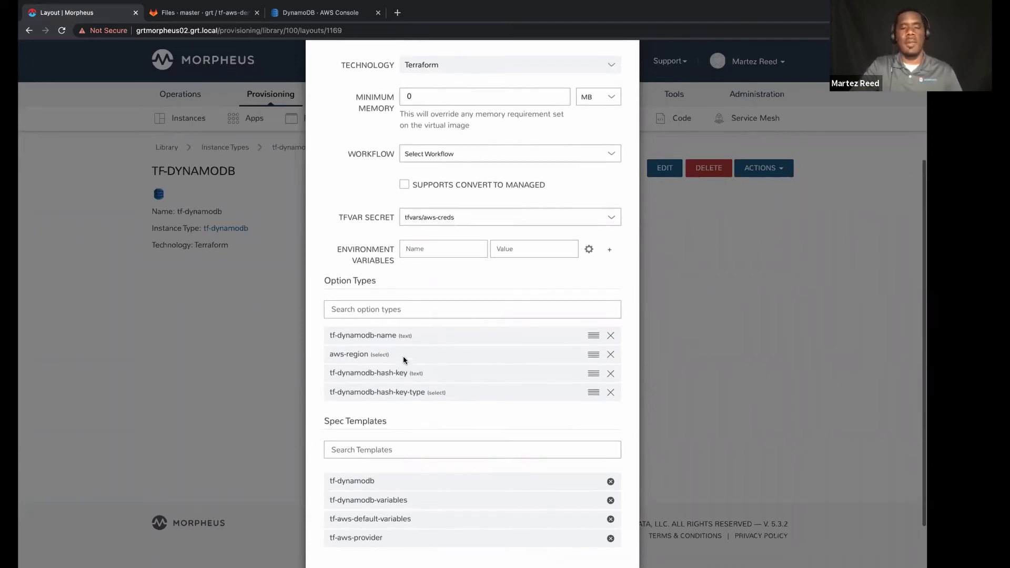
{"action": "scroll", "coordinate": [404, 360], "scroll_direction": "up", "scroll_amount": 1}
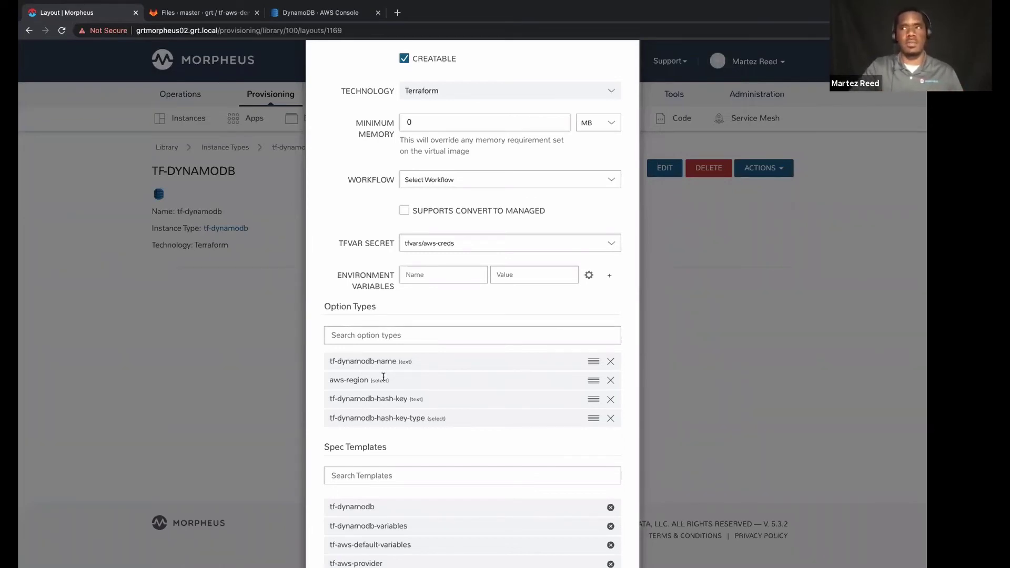
{"action": "scroll", "coordinate": [384, 376], "scroll_direction": "up", "scroll_amount": 5}
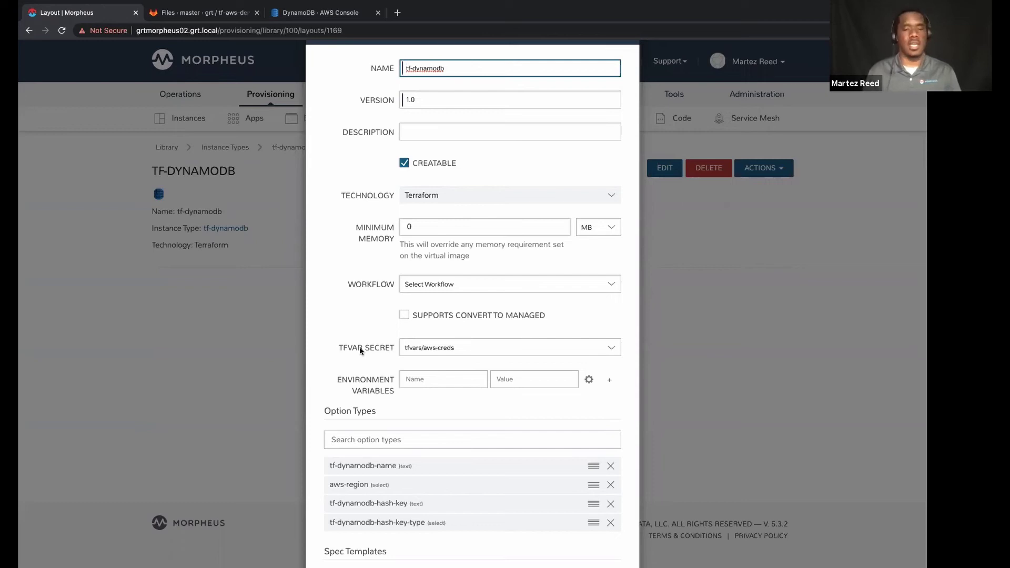
{"action": "scroll", "coordinate": [362, 350], "scroll_direction": "up", "scroll_amount": 1}
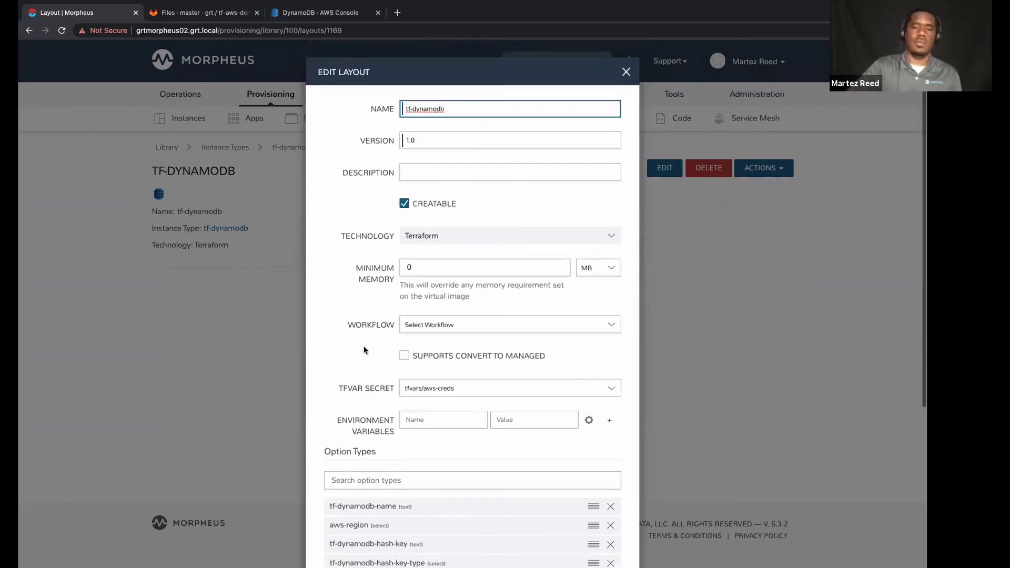
{"action": "left_click", "coordinate": [626, 72]}
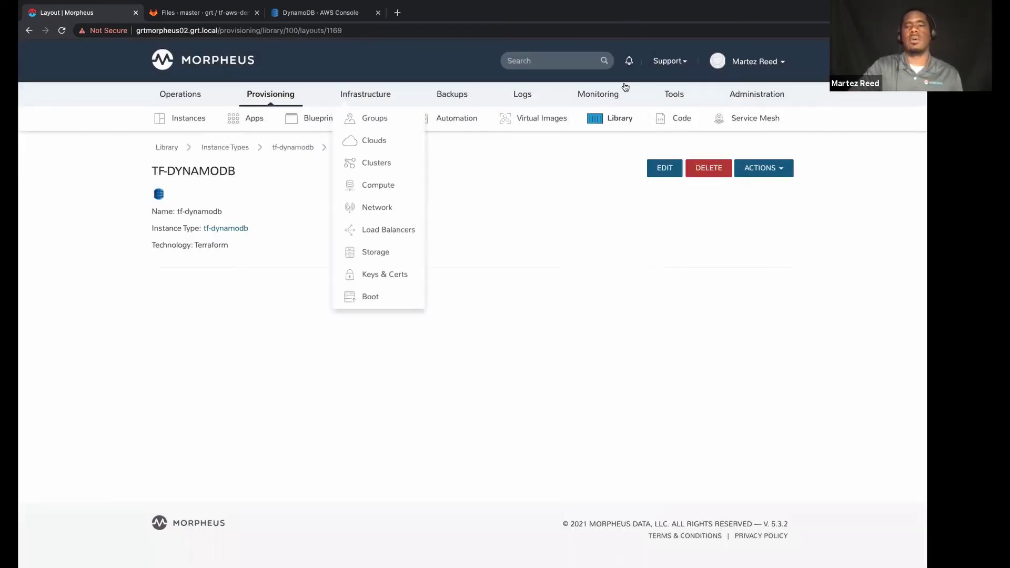
Display the Cypher entries and check the tfvars prefix and name of the tfvars/aws-creds key
{"action": "mouse_move", "coordinate": [671, 94]}
{"action": "left_click", "coordinate": [685, 123]}
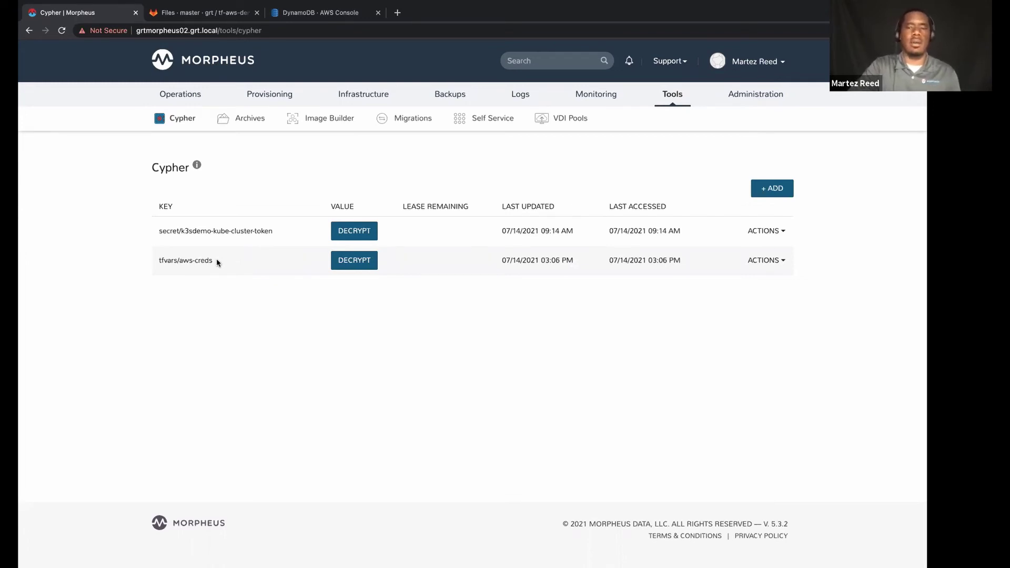
{"action": "double_click", "coordinate": [166, 262]}
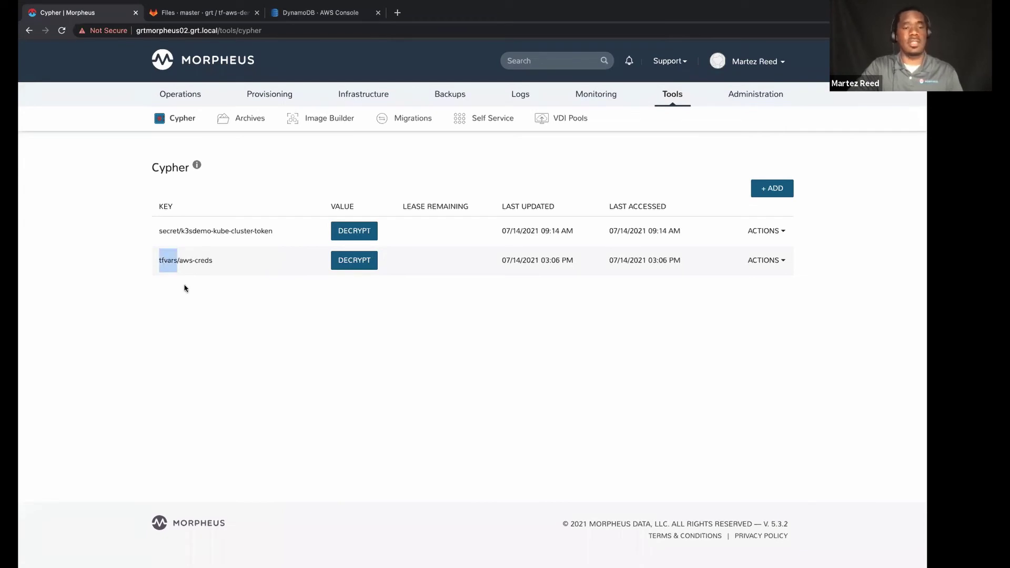
{"action": "double_click", "coordinate": [185, 259]}
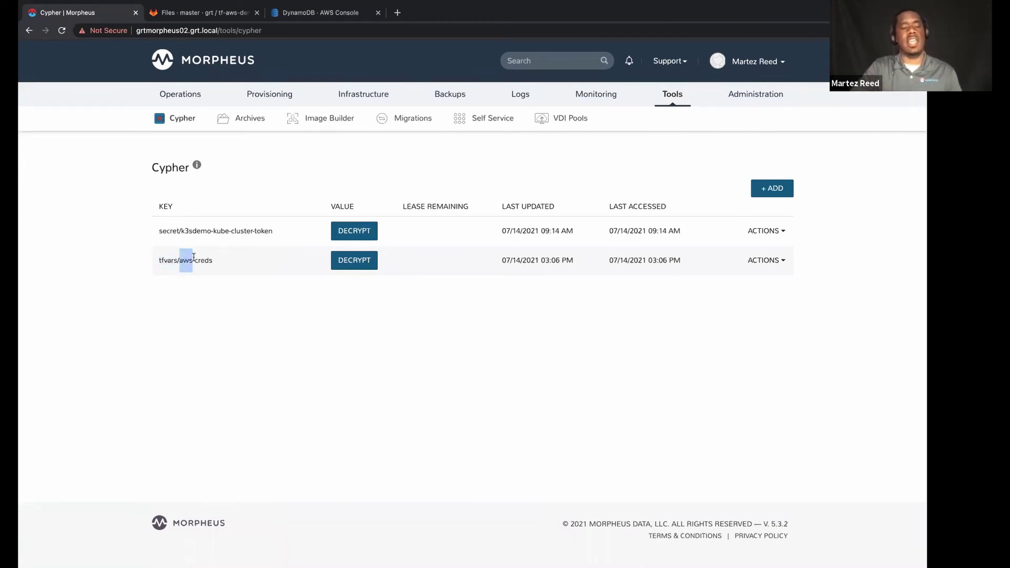
{"action": "left_click", "coordinate": [217, 260]}
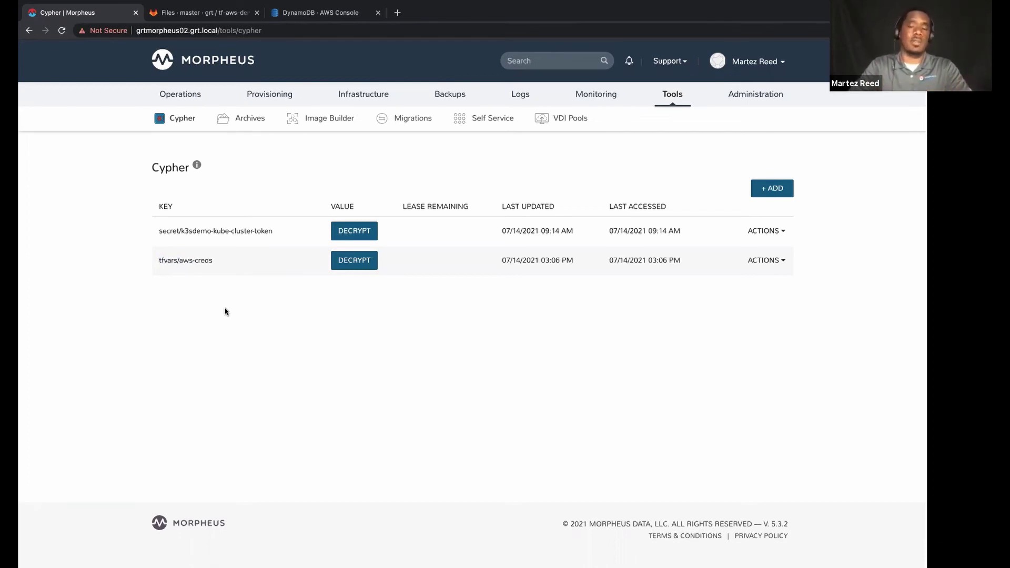
Return to the provisioning library's layouts and reopen the tf-dynamodb layout in its edit form
{"action": "mouse_move", "coordinate": [346, 95]}
{"action": "mouse_move", "coordinate": [271, 95]}
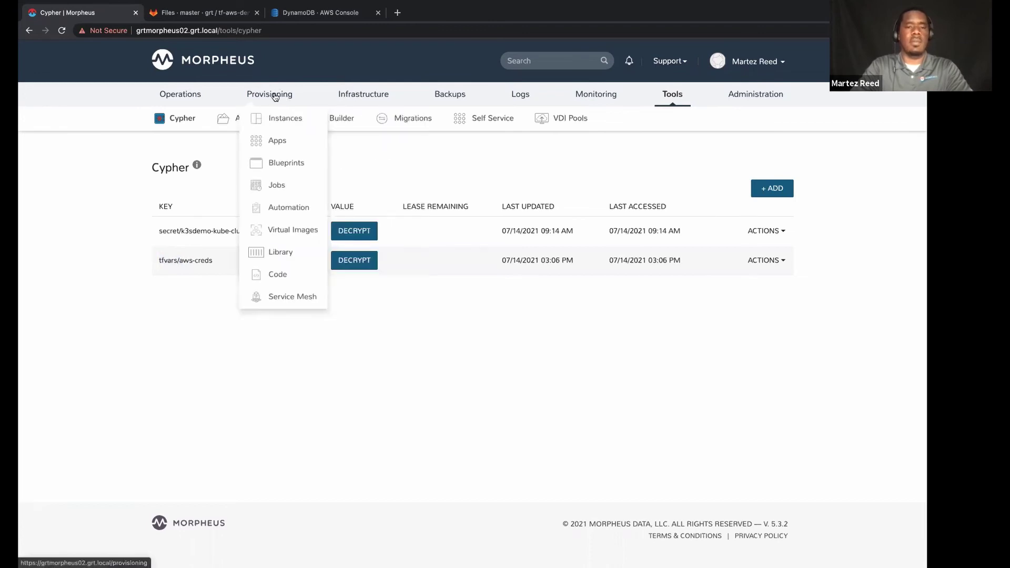
{"action": "left_click", "coordinate": [284, 120]}
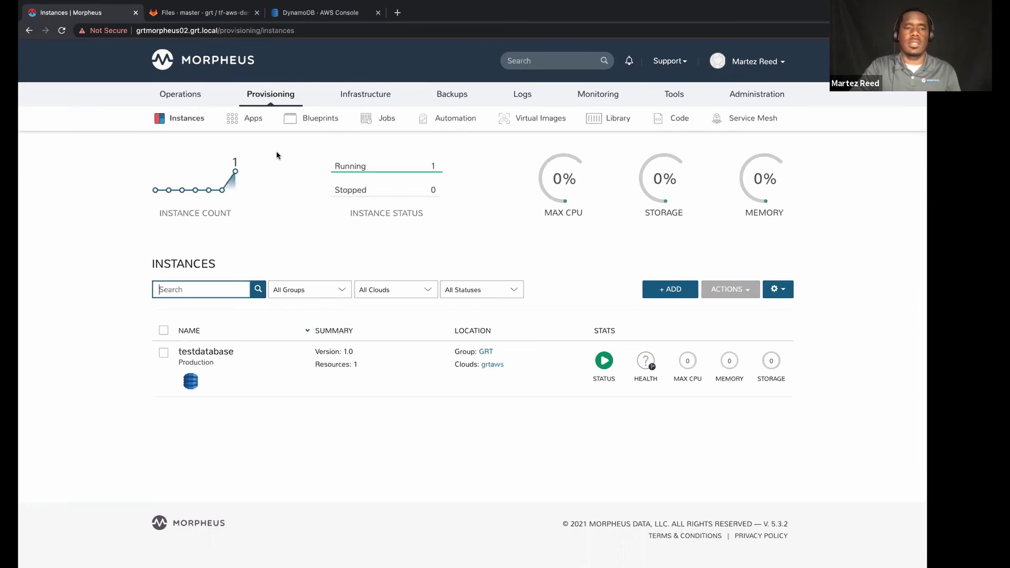
{"action": "mouse_move", "coordinate": [366, 98]}
{"action": "mouse_move", "coordinate": [271, 97]}
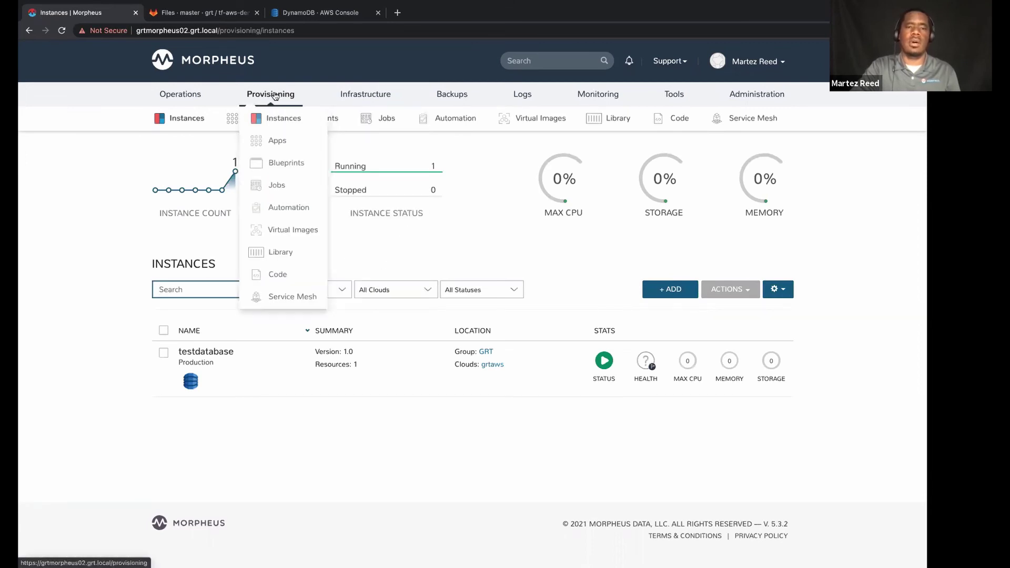
{"action": "left_click", "coordinate": [289, 254]}
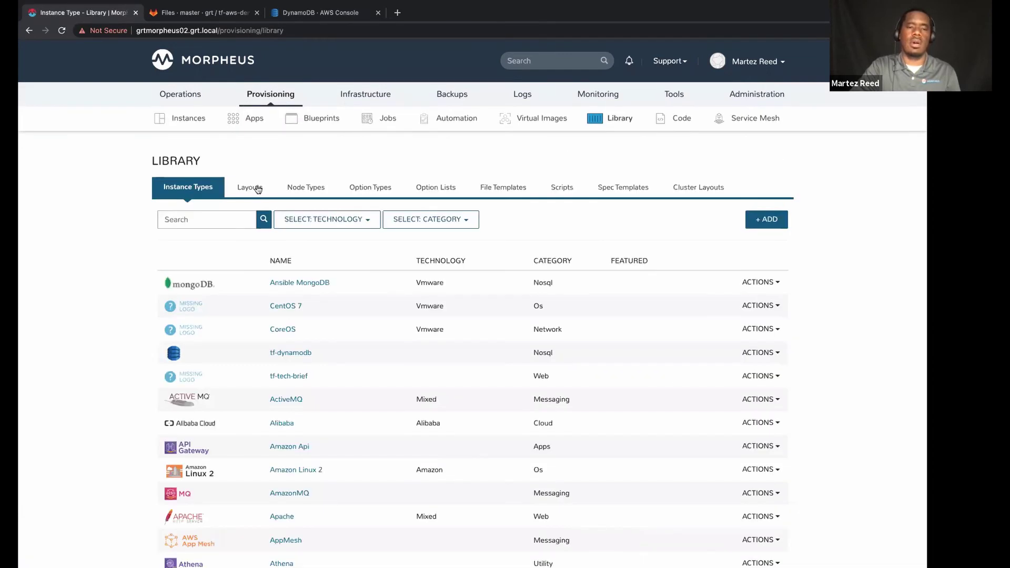
{"action": "left_click", "coordinate": [257, 189]}
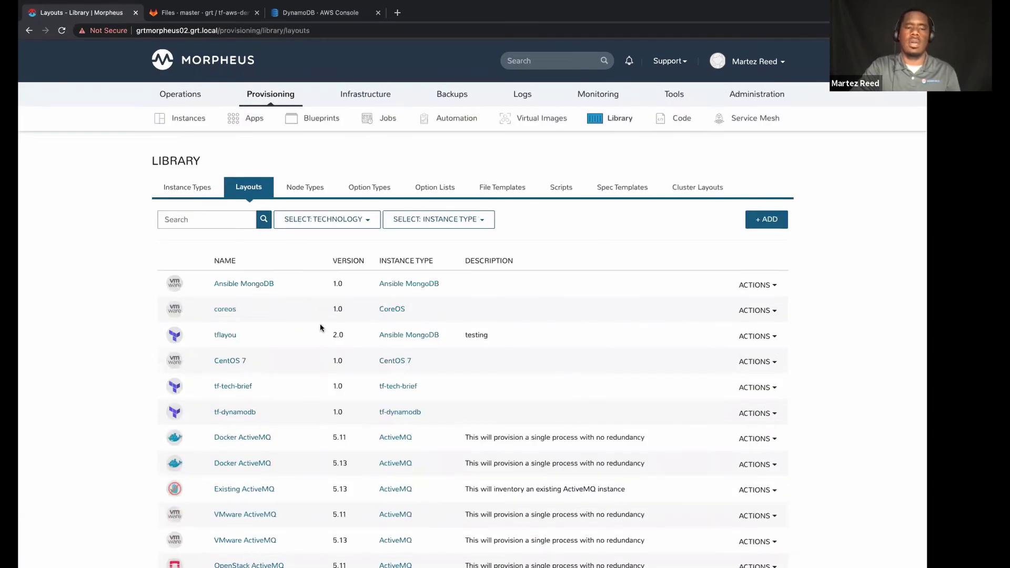
{"action": "left_click", "coordinate": [245, 413]}
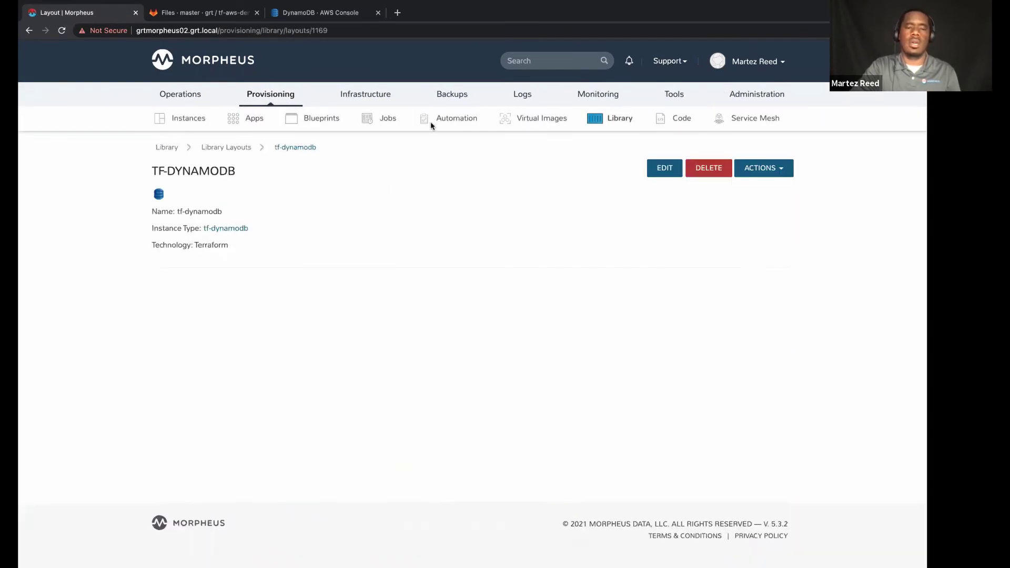
{"action": "left_click", "coordinate": [664, 168]}
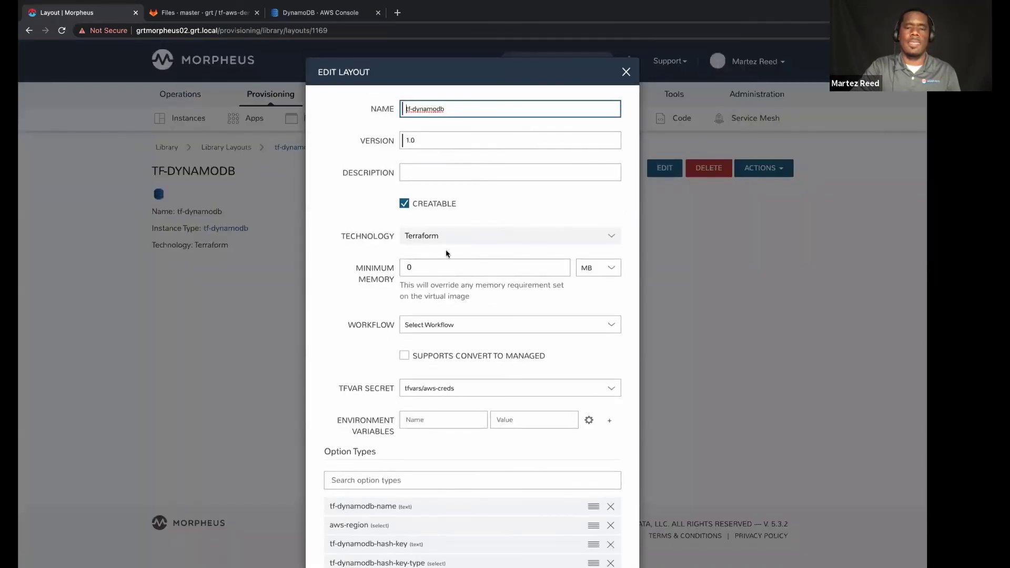
Review how the tf-dynamodb layout combines the tfvar secret, option types and spec templates, and close it without changes
{"action": "scroll", "coordinate": [379, 279], "scroll_direction": "down", "scroll_amount": 5}
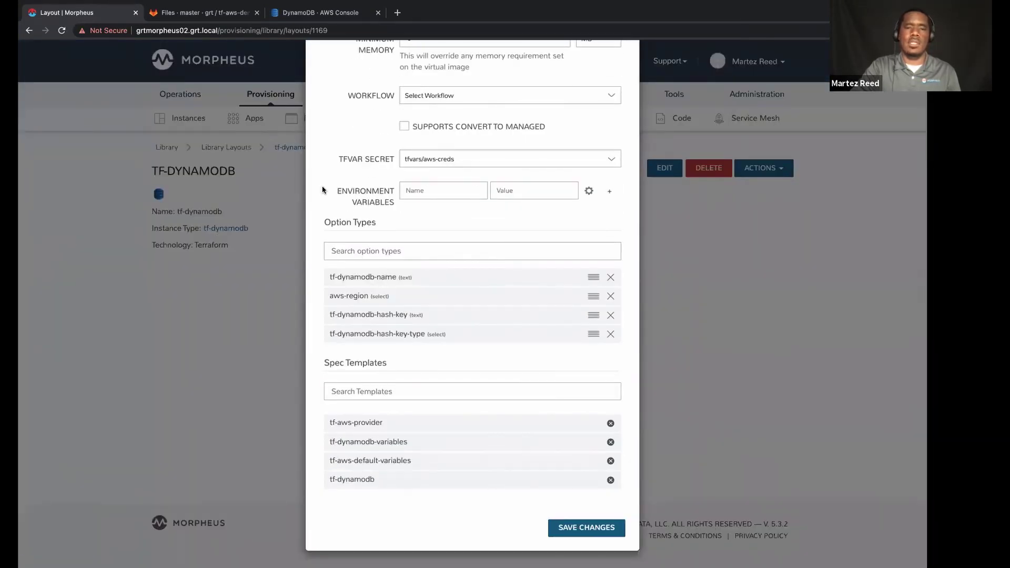
{"action": "scroll", "coordinate": [323, 189], "scroll_direction": "up", "scroll_amount": 4}
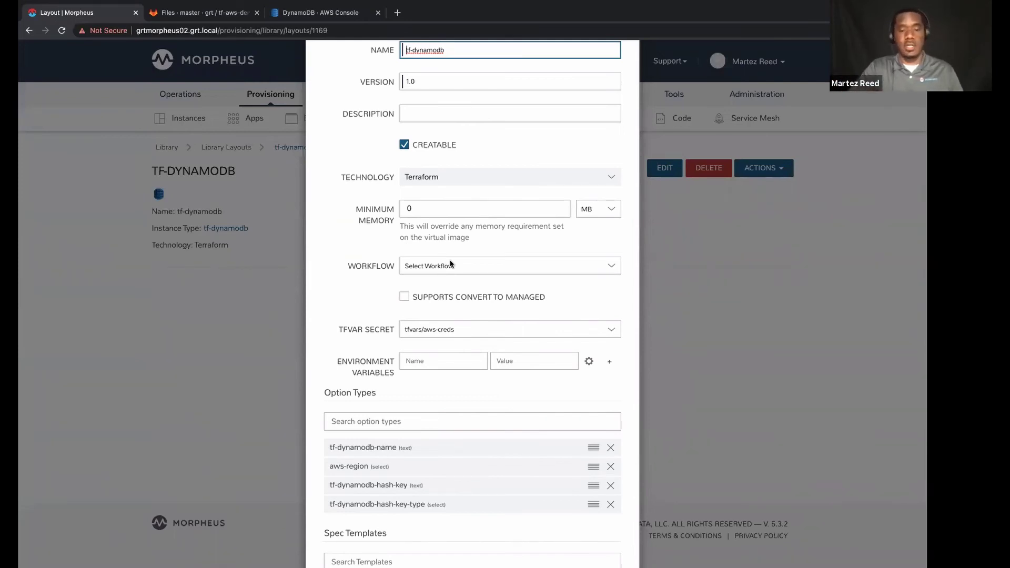
{"action": "scroll", "coordinate": [450, 264], "scroll_direction": "down", "scroll_amount": 4}
{"action": "scroll", "coordinate": [410, 268], "scroll_direction": "up", "scroll_amount": 5}
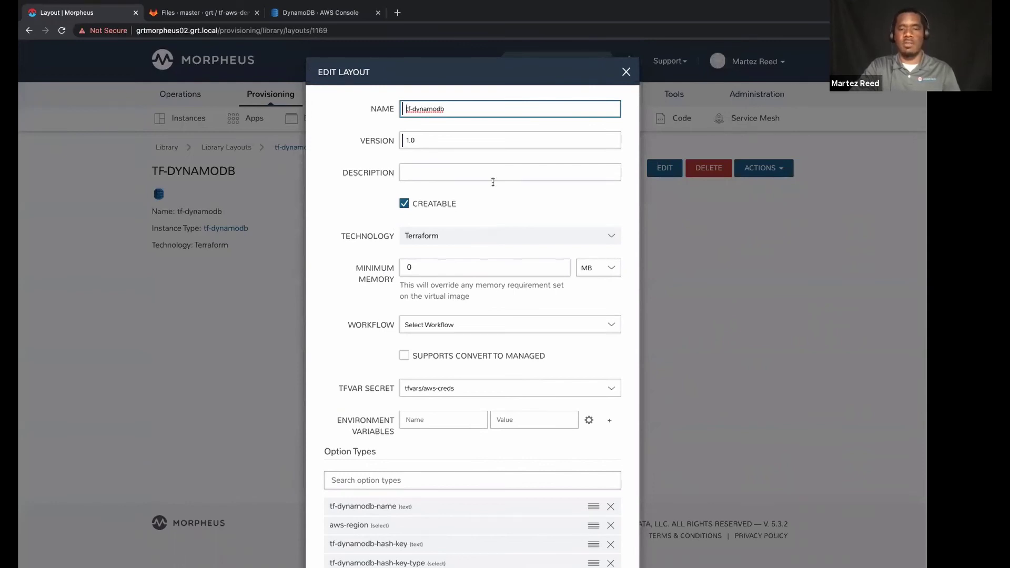
{"action": "left_click", "coordinate": [626, 72]}
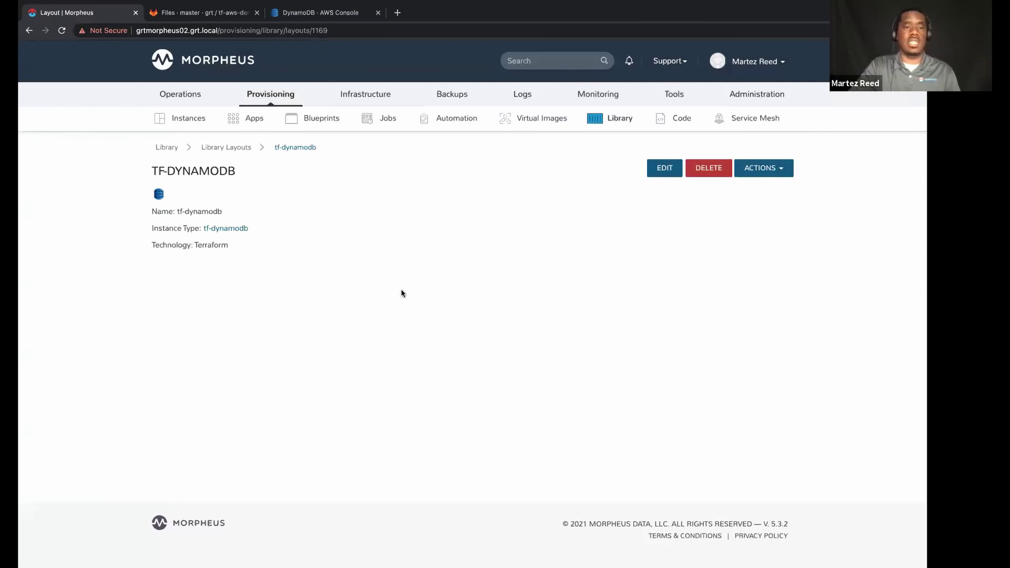
Show the provisioned instances, switch to the Service Catalog persona and open the DynamoDB Database order form
{"action": "mouse_move", "coordinate": [276, 94]}
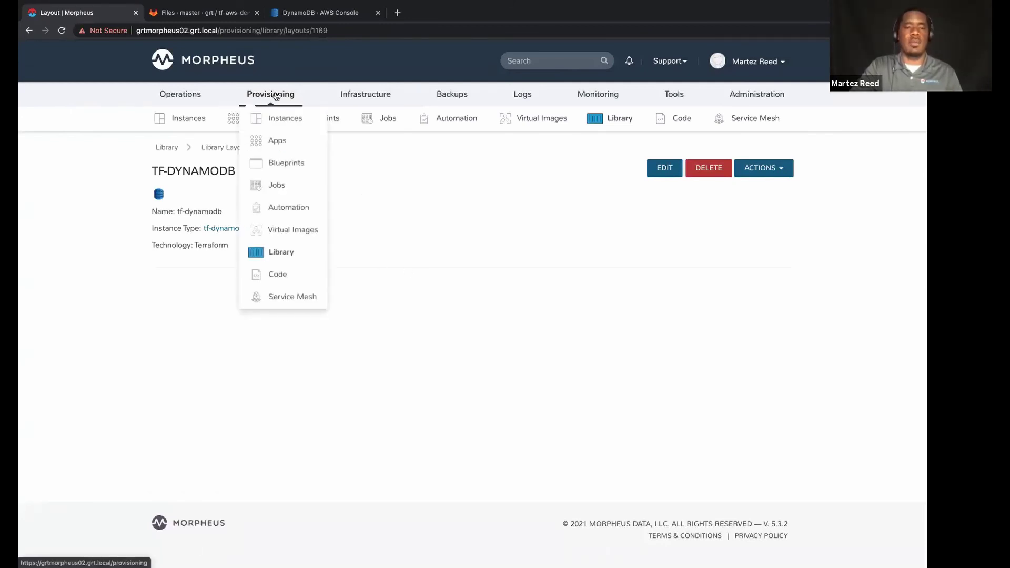
{"action": "left_click", "coordinate": [278, 119]}
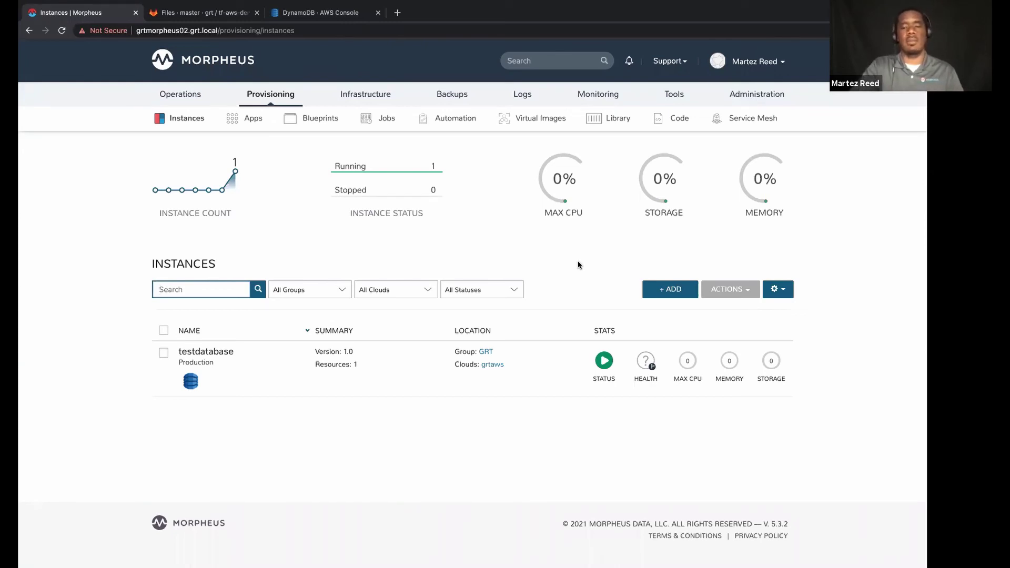
{"action": "mouse_move", "coordinate": [756, 61]}
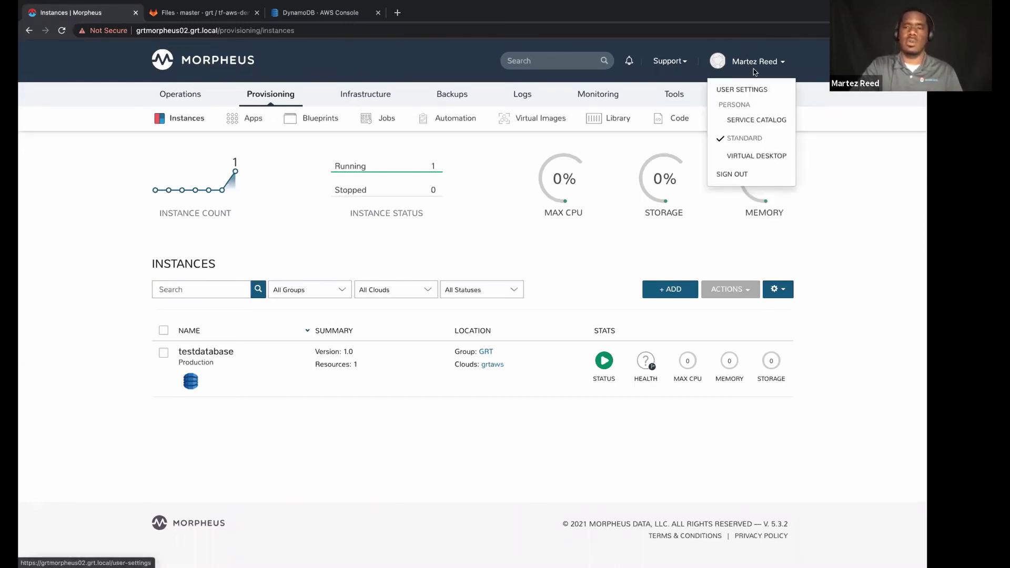
{"action": "left_click", "coordinate": [755, 120]}
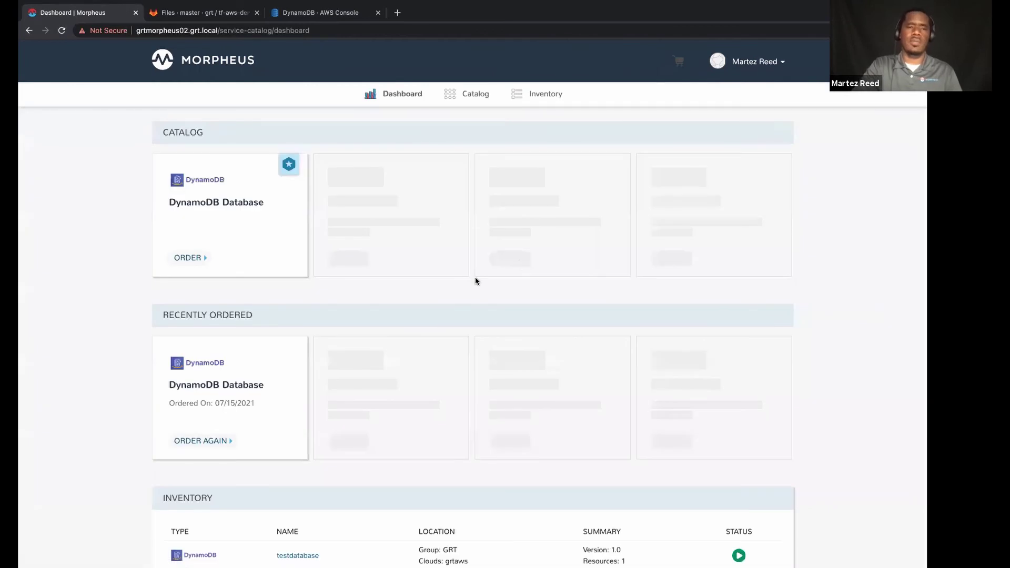
{"action": "left_click", "coordinate": [222, 242]}
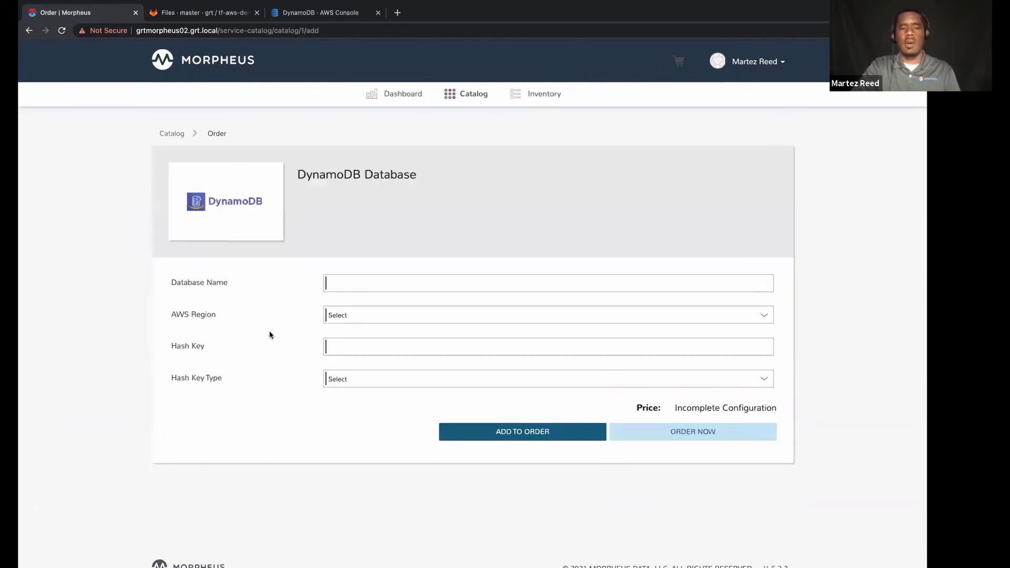
Enter techbriefdemo as the database name and choose US East 1 (N. Virginia) as the AWS region
{"action": "left_click", "coordinate": [389, 280]}
{"action": "type", "text": "techbriefdemo"}
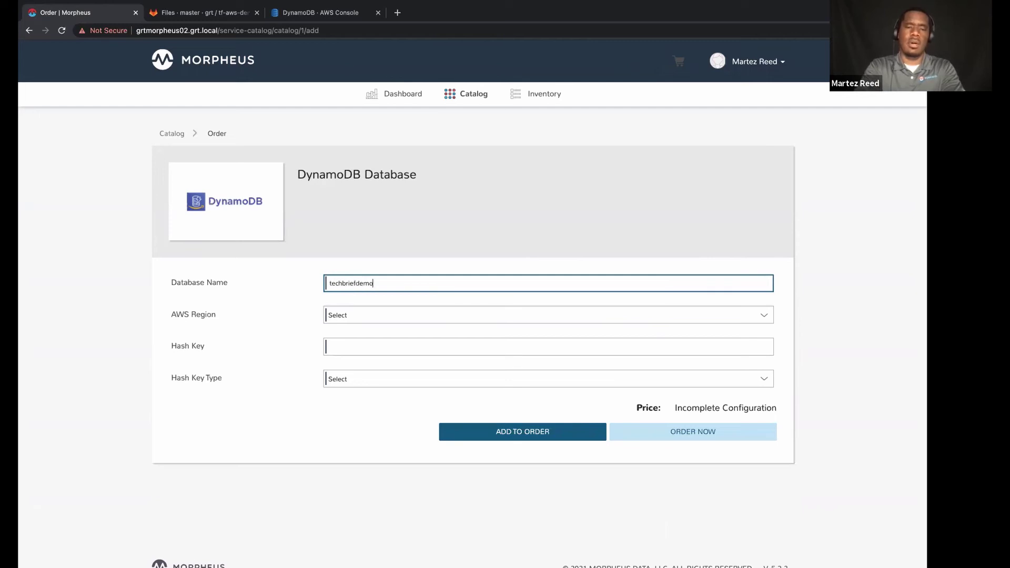
{"action": "left_click", "coordinate": [391, 314]}
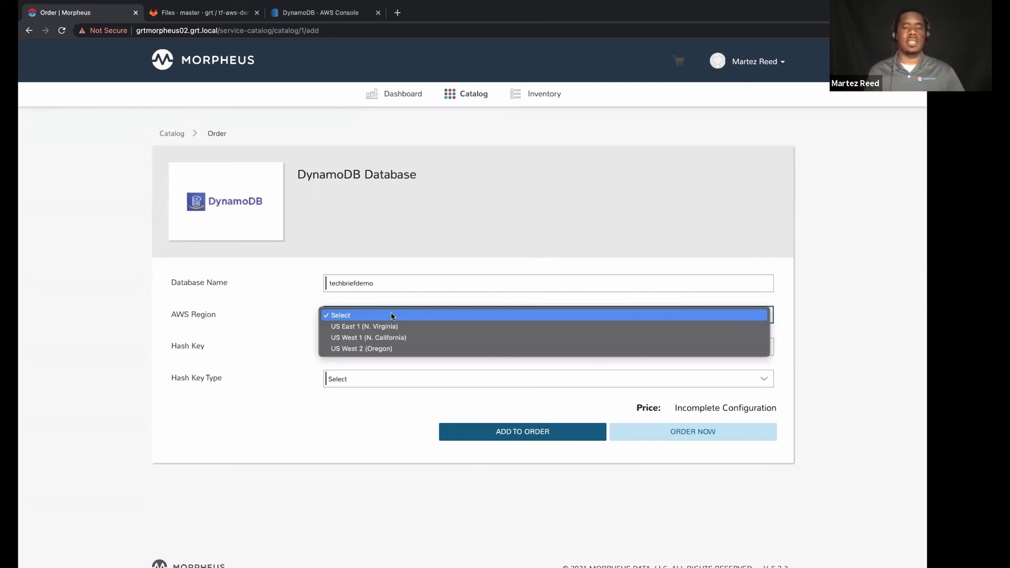
{"action": "left_click", "coordinate": [263, 338]}
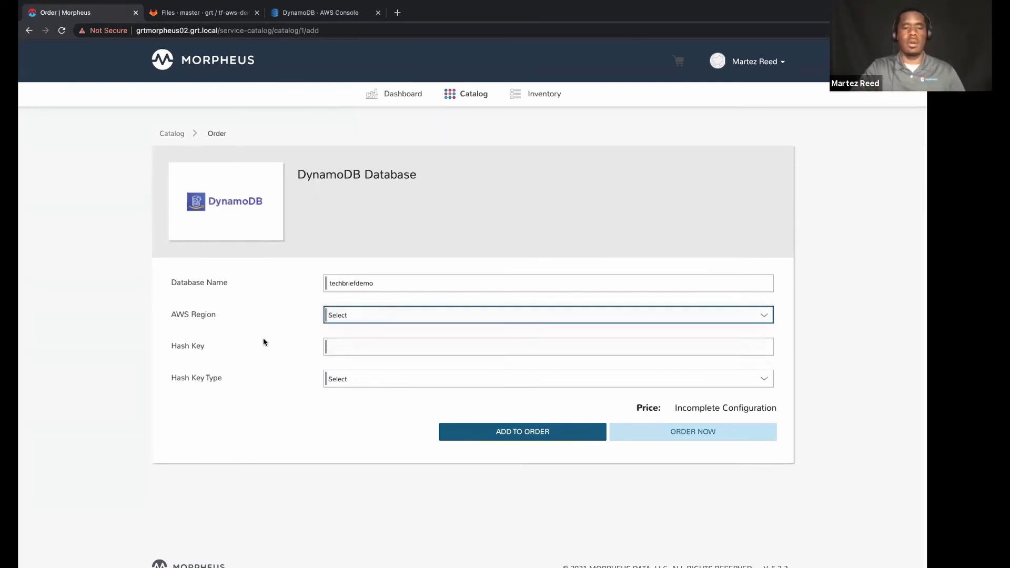
{"action": "left_click", "coordinate": [385, 316]}
{"action": "left_click", "coordinate": [400, 326]}
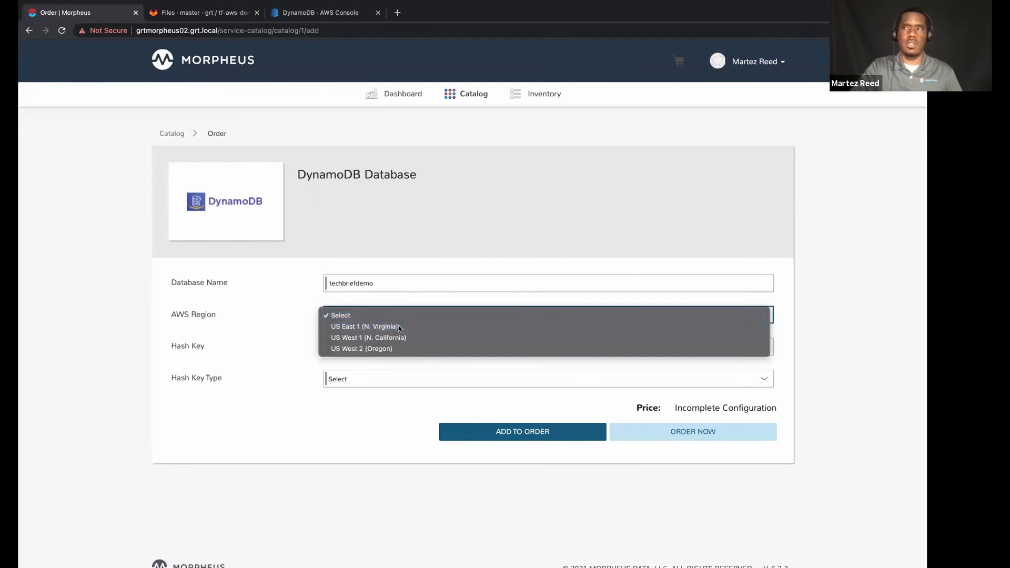
Set the hash key to name and its type to String, and order the DynamoDB database immediately
{"action": "left_click", "coordinate": [383, 352]}
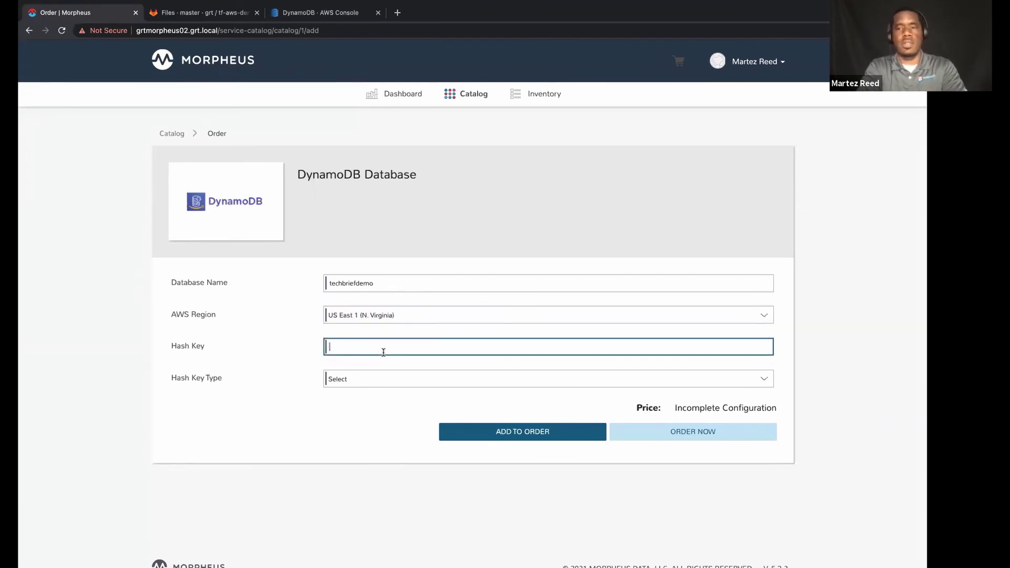
{"action": "type", "text": "name"}
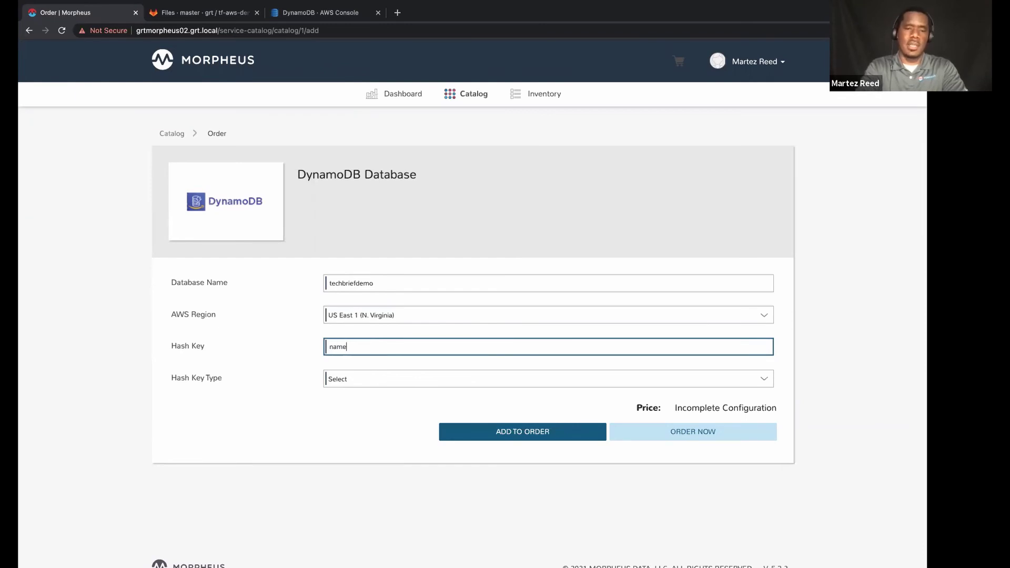
{"action": "left_click", "coordinate": [369, 381]}
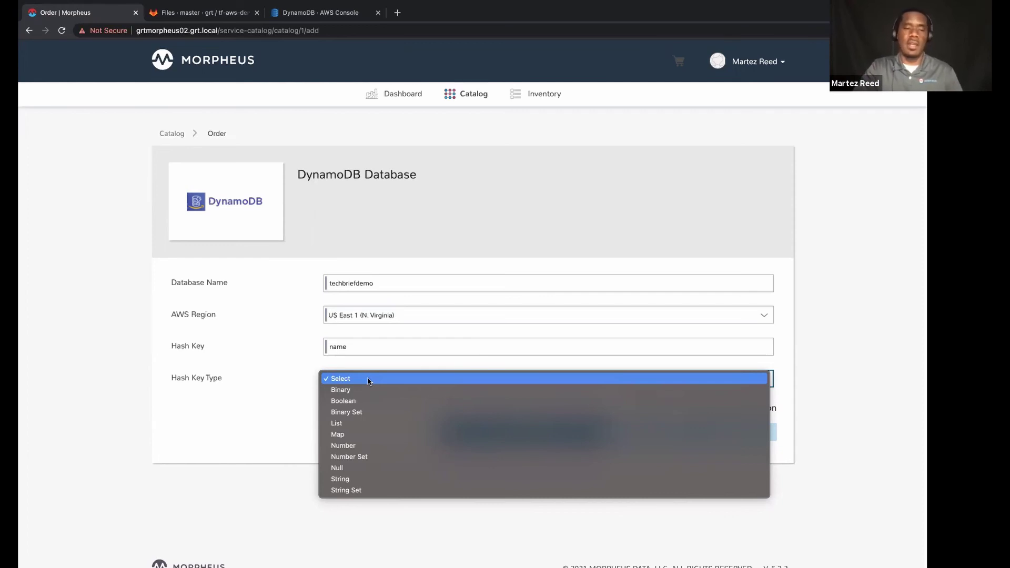
{"action": "left_click", "coordinate": [361, 480]}
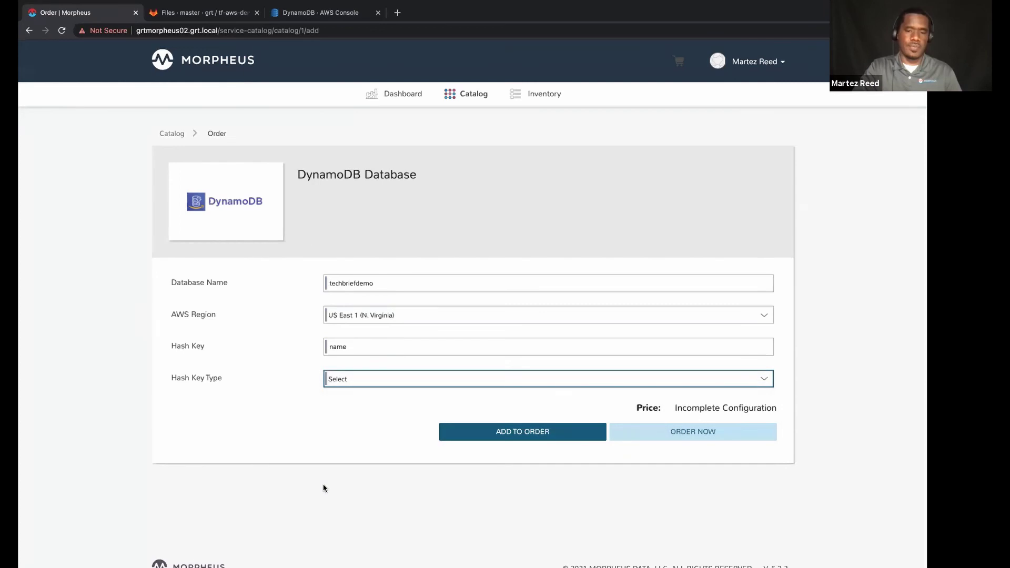
{"action": "left_click", "coordinate": [678, 433]}
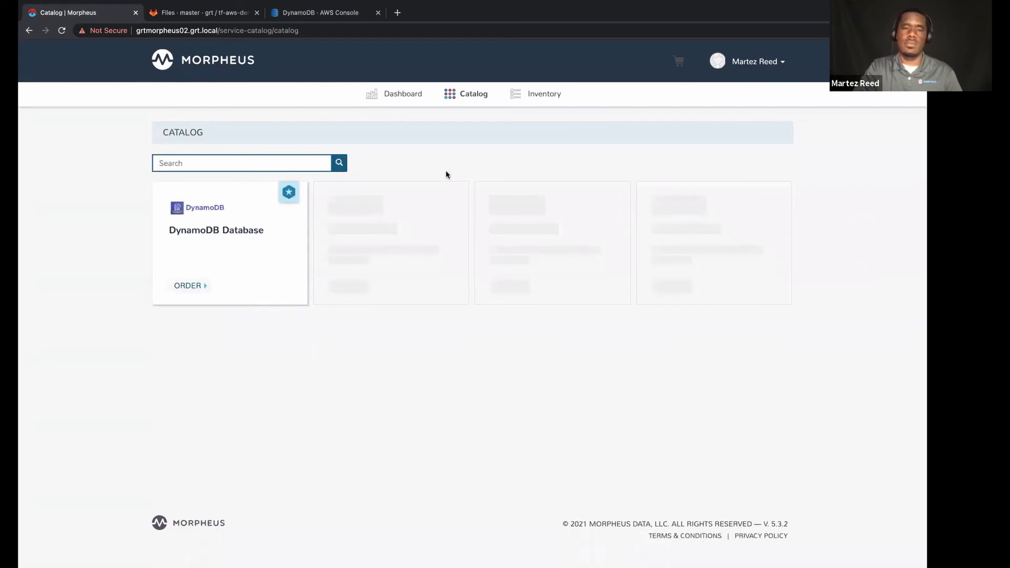
From the service catalog dashboard's inventory, open testdatabase and review its info, tags and resources
{"action": "left_click", "coordinate": [394, 94]}
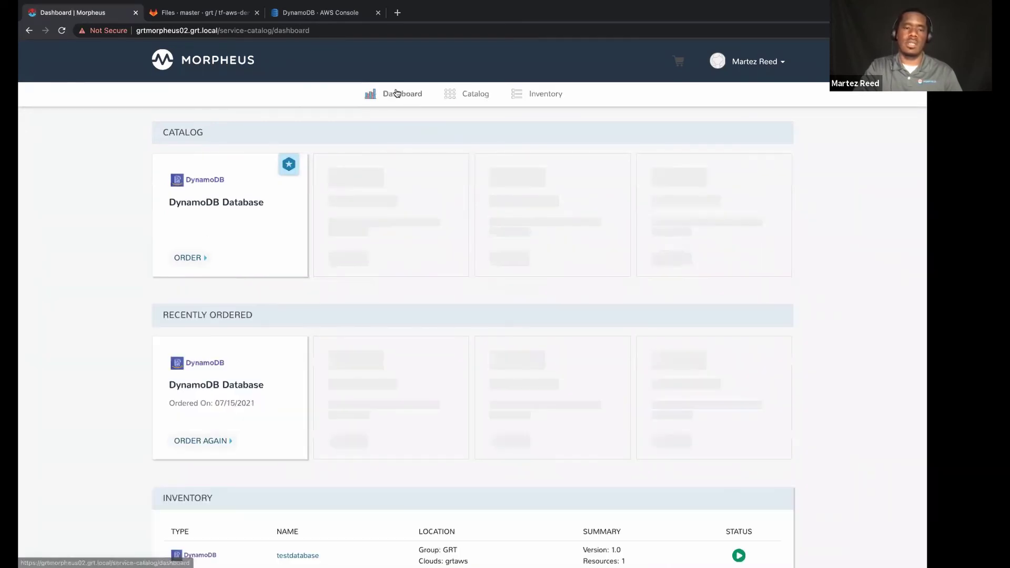
{"action": "scroll", "coordinate": [116, 262], "scroll_direction": "down", "scroll_amount": 3}
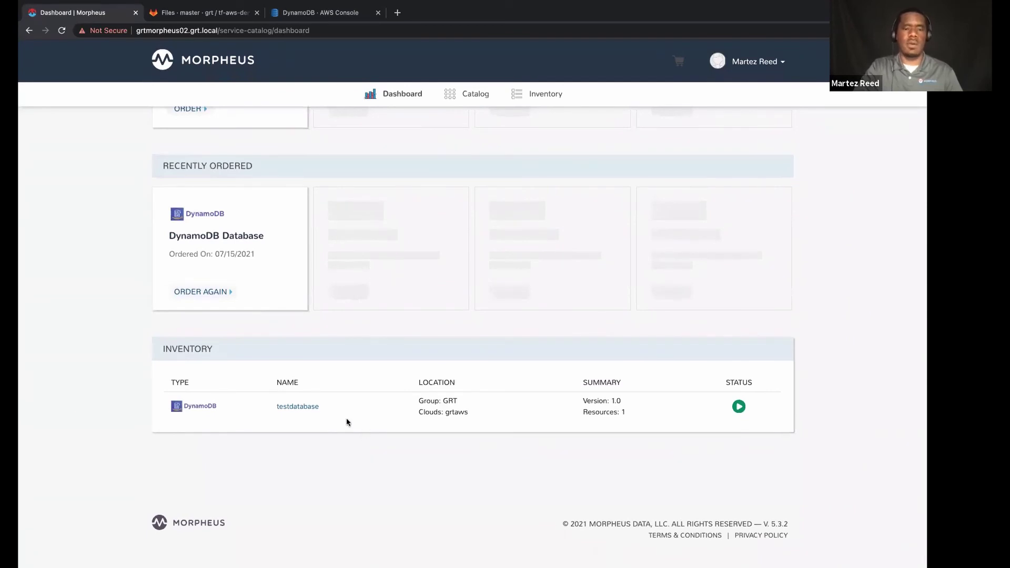
{"action": "left_click", "coordinate": [300, 409]}
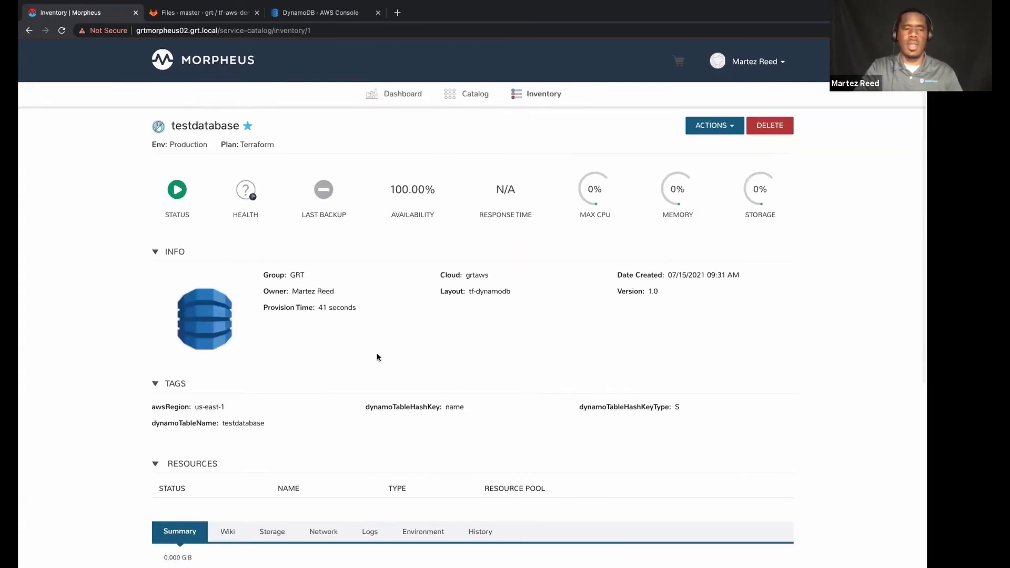
{"action": "scroll", "coordinate": [377, 357], "scroll_direction": "down", "scroll_amount": 1}
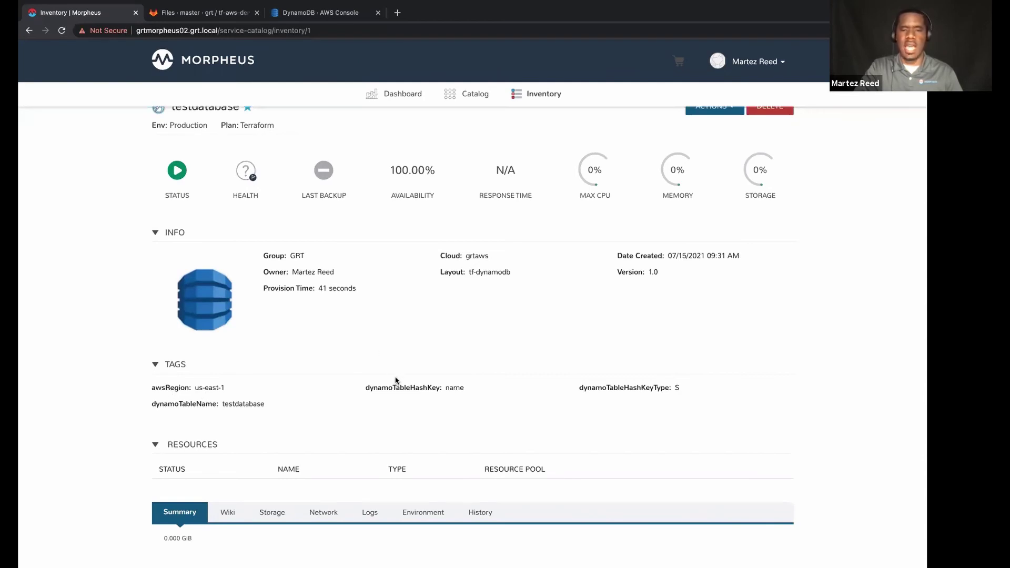
{"action": "triple_click", "coordinate": [486, 271]}
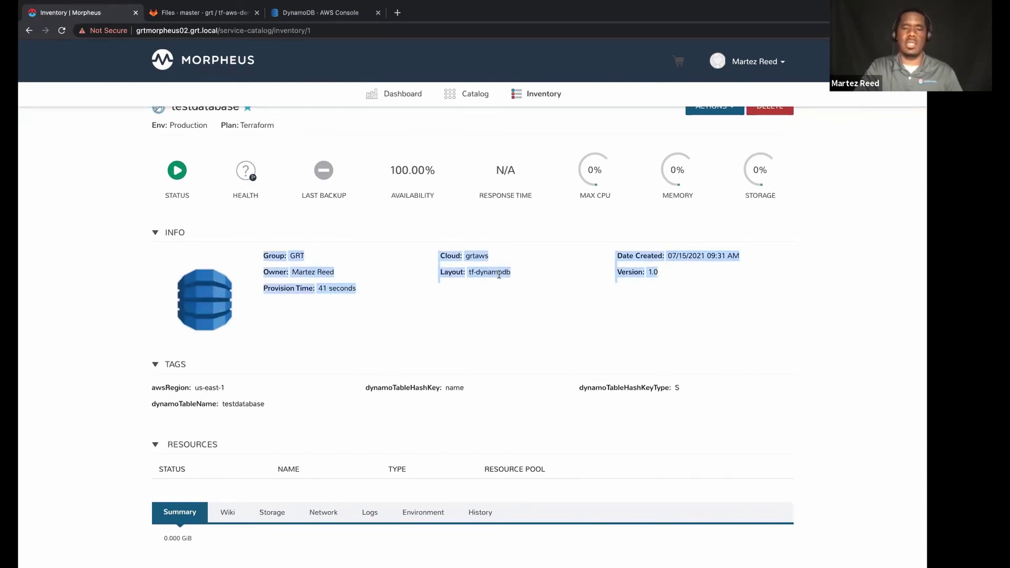
{"action": "left_click", "coordinate": [499, 275]}
{"action": "scroll", "coordinate": [500, 298], "scroll_direction": "down", "scroll_amount": 5}
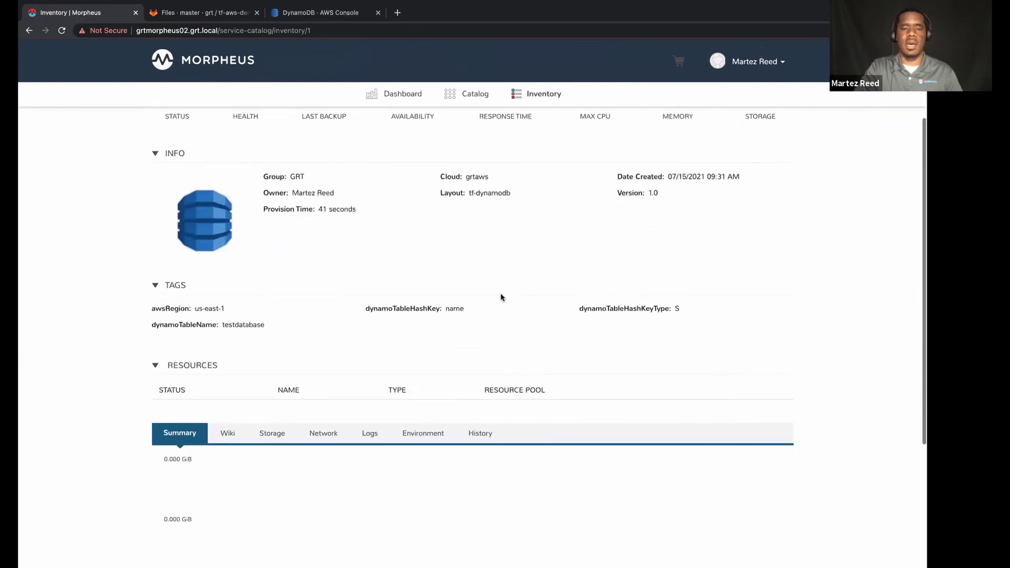
{"action": "scroll", "coordinate": [500, 250], "scroll_direction": "up", "scroll_amount": 6}
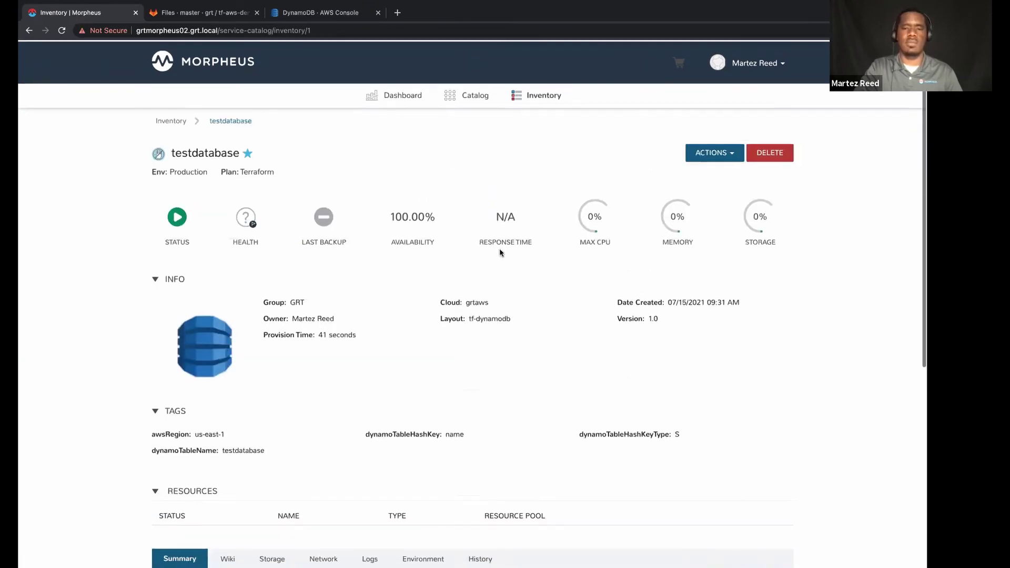
Switch back to the Standard persona and open the testdatabase instance from the provisioned instances
{"action": "left_click", "coordinate": [754, 64]}
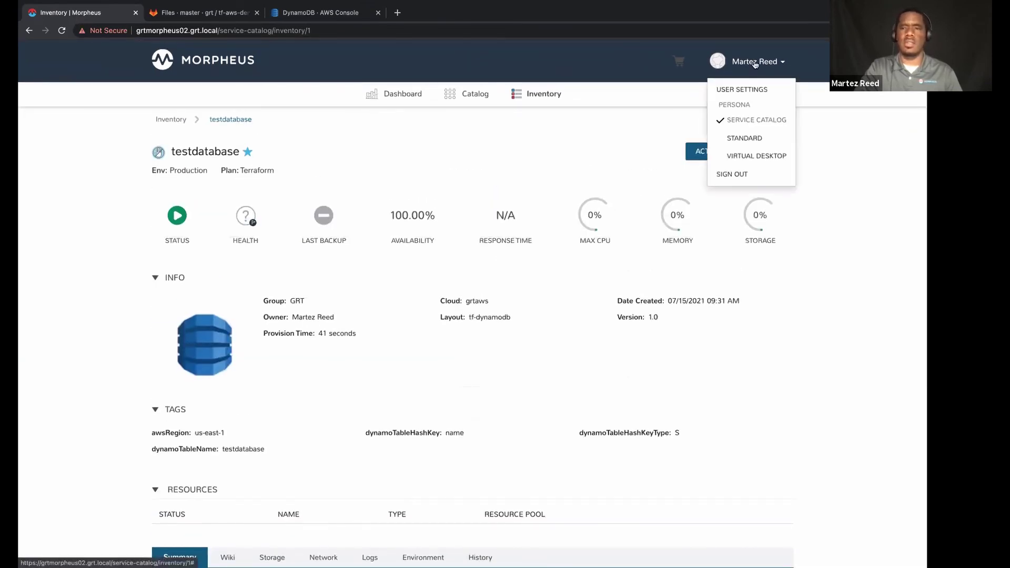
{"action": "left_click", "coordinate": [735, 139]}
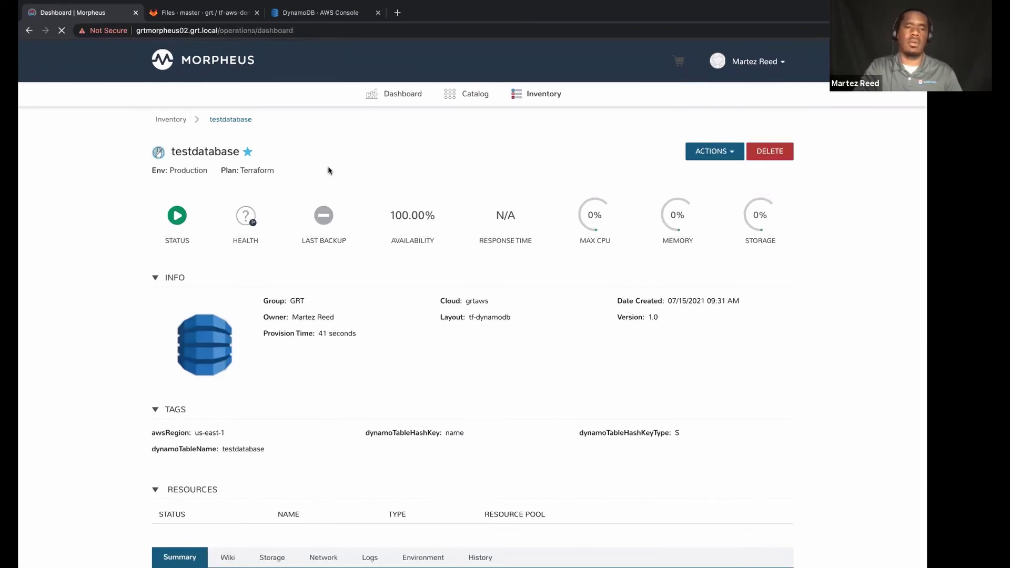
{"action": "left_click", "coordinate": [271, 117]}
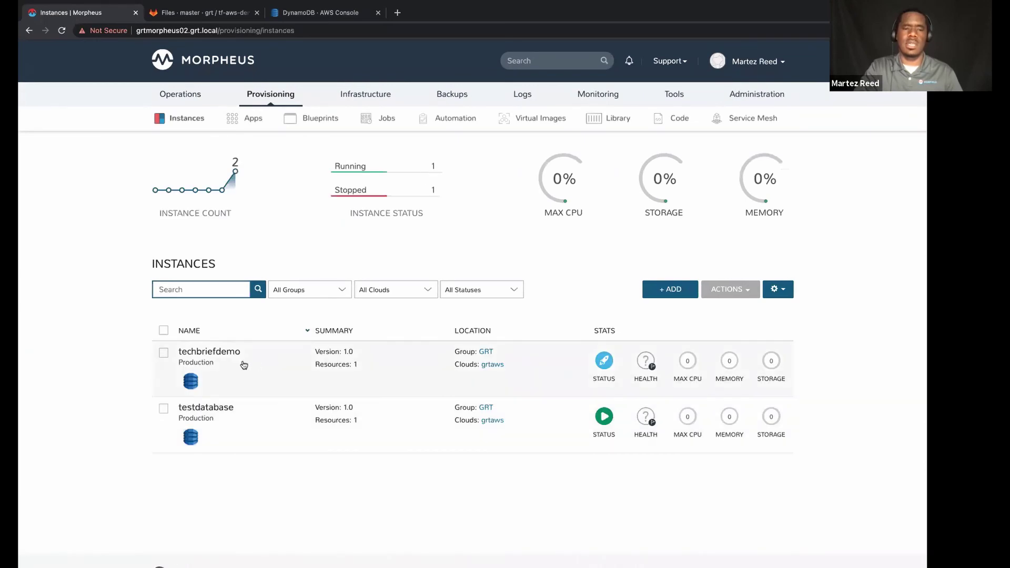
{"action": "left_click", "coordinate": [270, 426]}
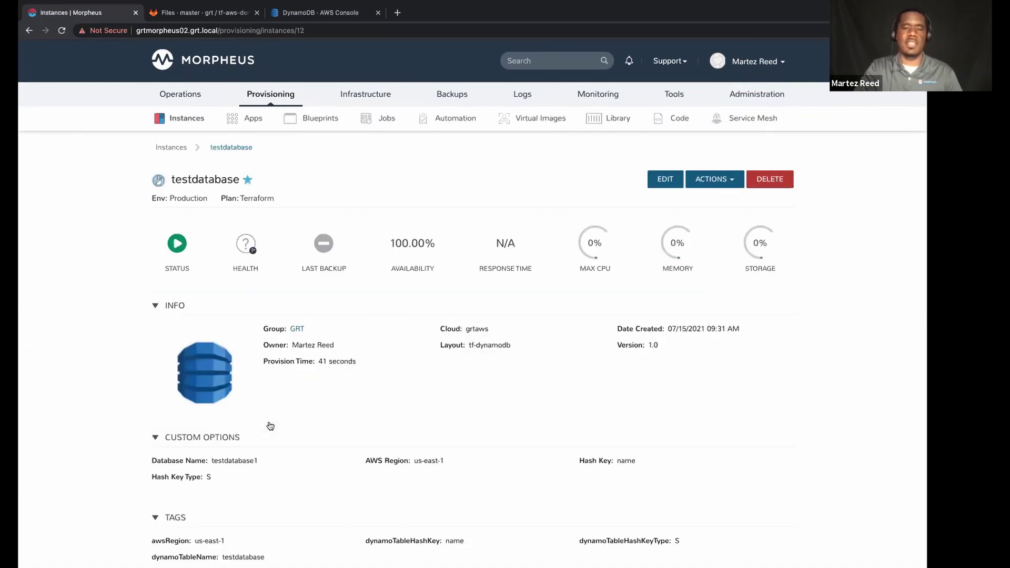
Display testdatabase's Terraform state details, inspect its tf-dynamodb resource spec in the editor and close it without saving
{"action": "scroll", "coordinate": [102, 314], "scroll_direction": "down", "scroll_amount": 6}
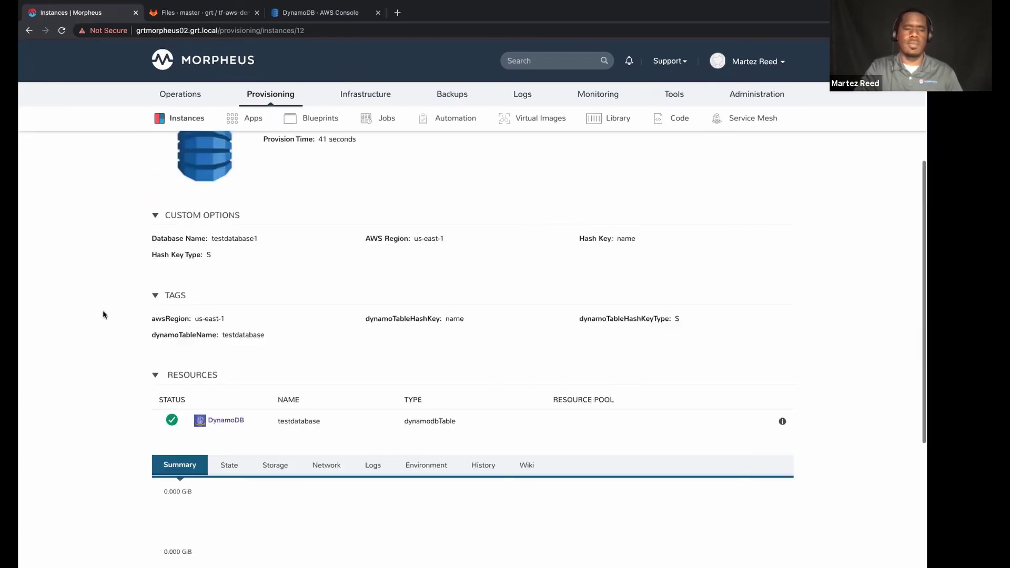
{"action": "scroll", "coordinate": [83, 345], "scroll_direction": "down", "scroll_amount": 2}
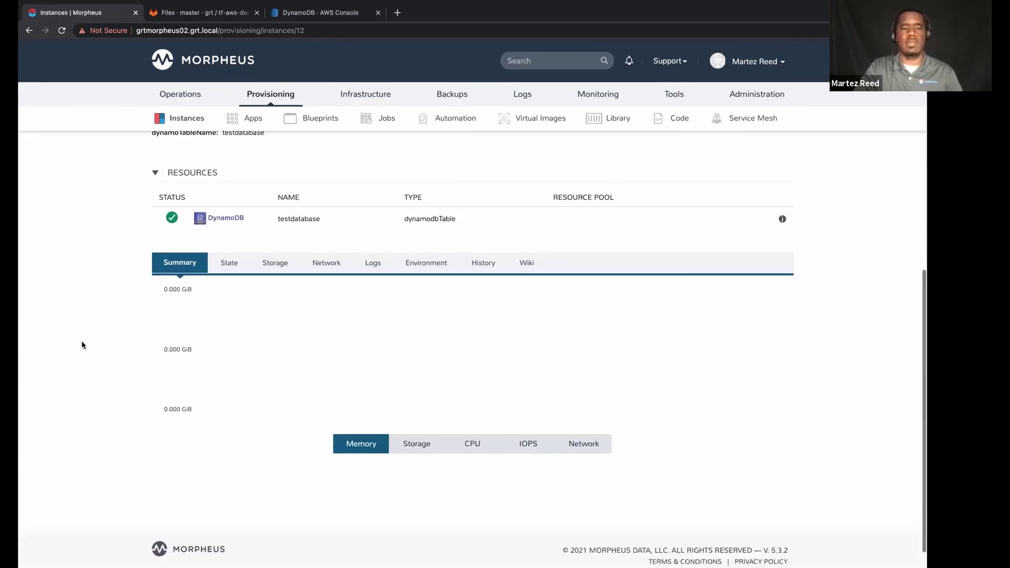
{"action": "left_click", "coordinate": [221, 263]}
{"action": "scroll", "coordinate": [115, 315], "scroll_direction": "down", "scroll_amount": 2}
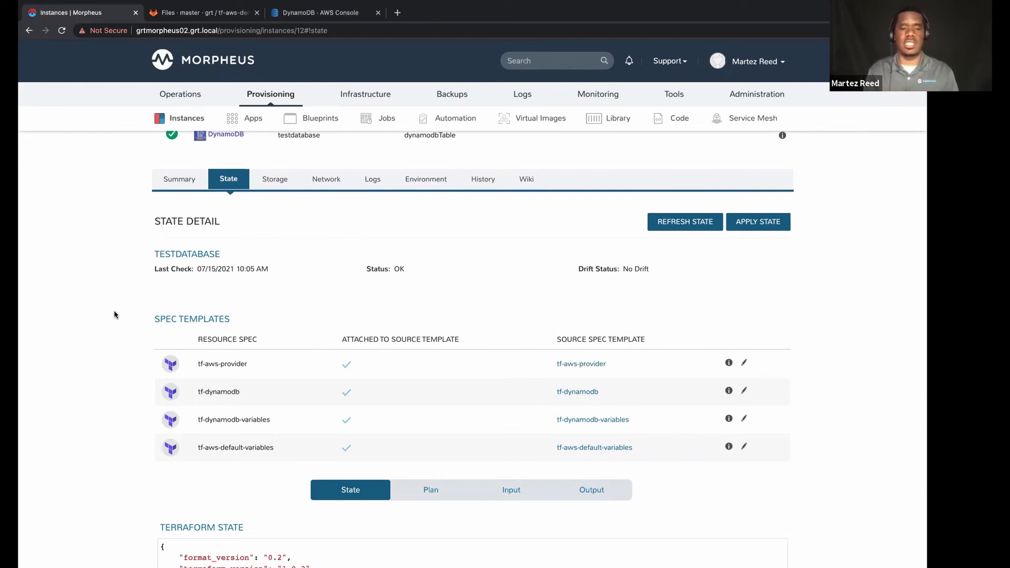
{"action": "scroll", "coordinate": [115, 314], "scroll_direction": "down", "scroll_amount": 1}
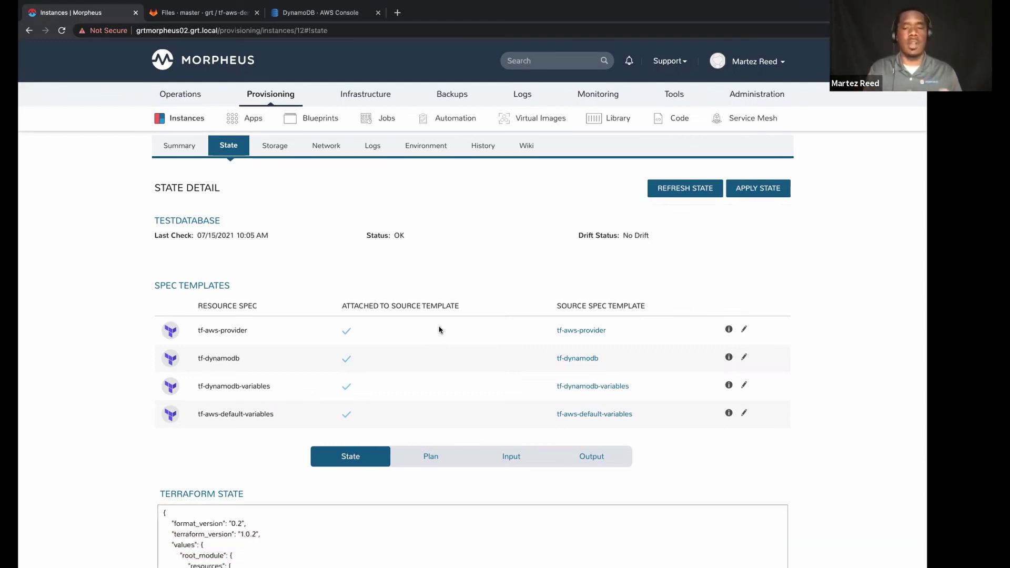
{"action": "left_click", "coordinate": [745, 359]}
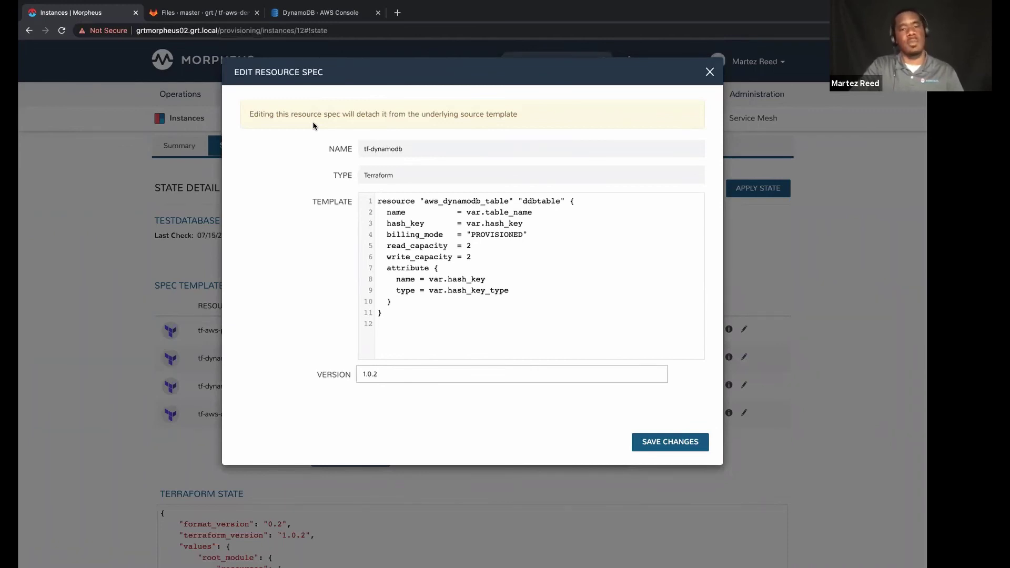
{"action": "left_click", "coordinate": [710, 72]}
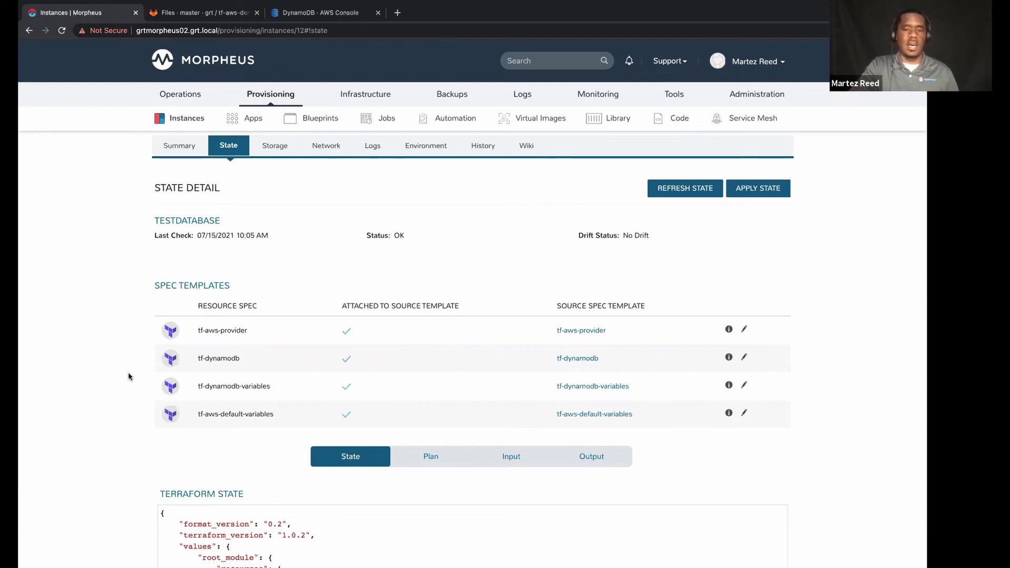
Review the Terraform state, plan, input variables and providers, and output of the testdatabase instance
{"action": "scroll", "coordinate": [129, 376], "scroll_direction": "down", "scroll_amount": 3}
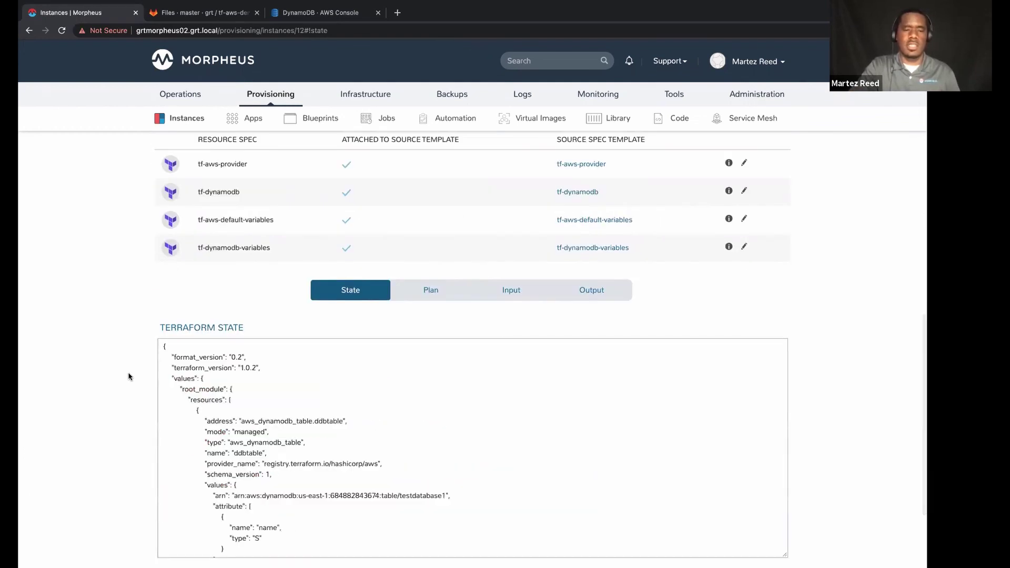
{"action": "left_click", "coordinate": [438, 292]}
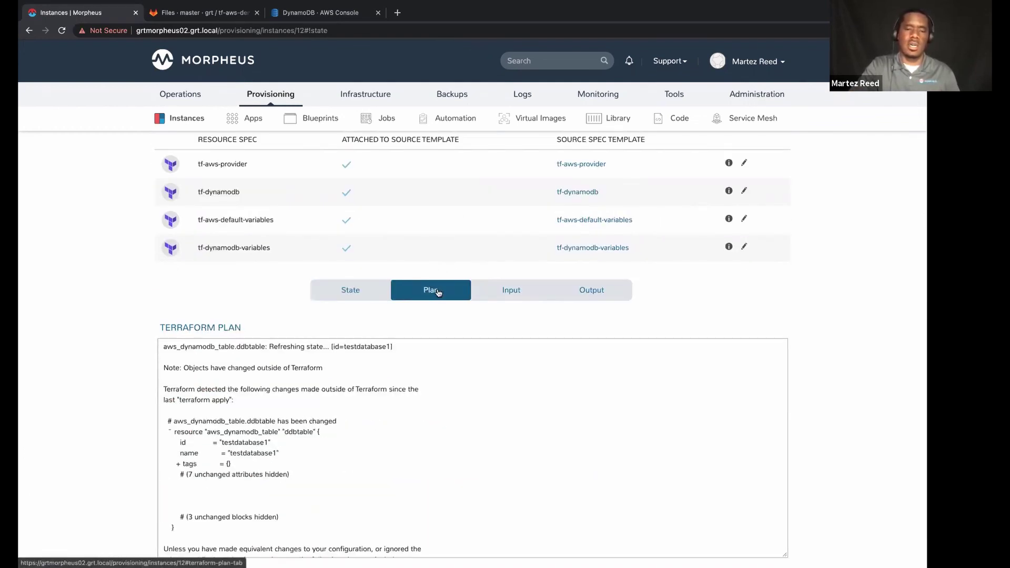
{"action": "scroll", "coordinate": [434, 372], "scroll_direction": "down", "scroll_amount": 3}
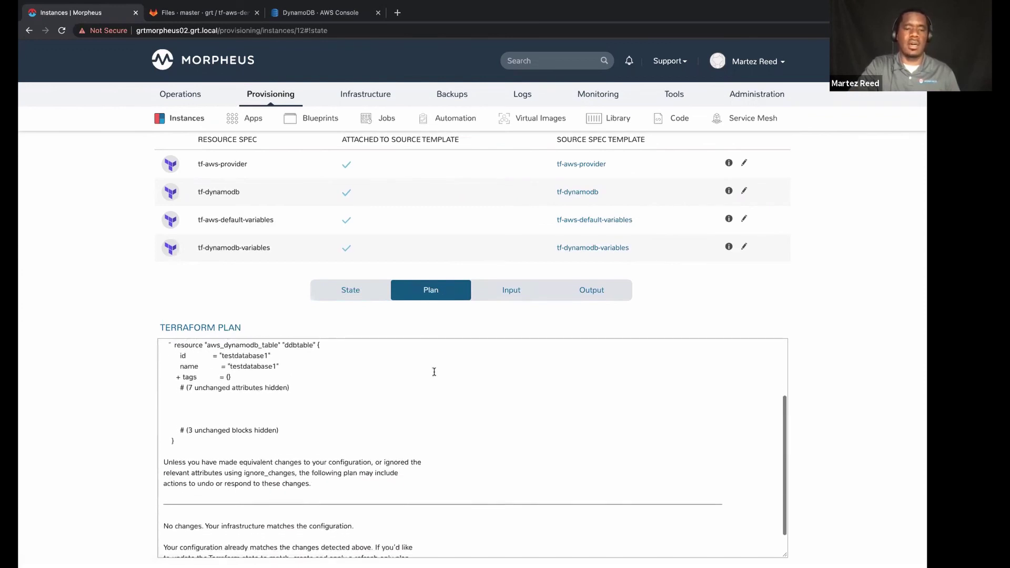
{"action": "scroll", "coordinate": [434, 372], "scroll_direction": "down", "scroll_amount": 1}
{"action": "left_click", "coordinate": [511, 289]}
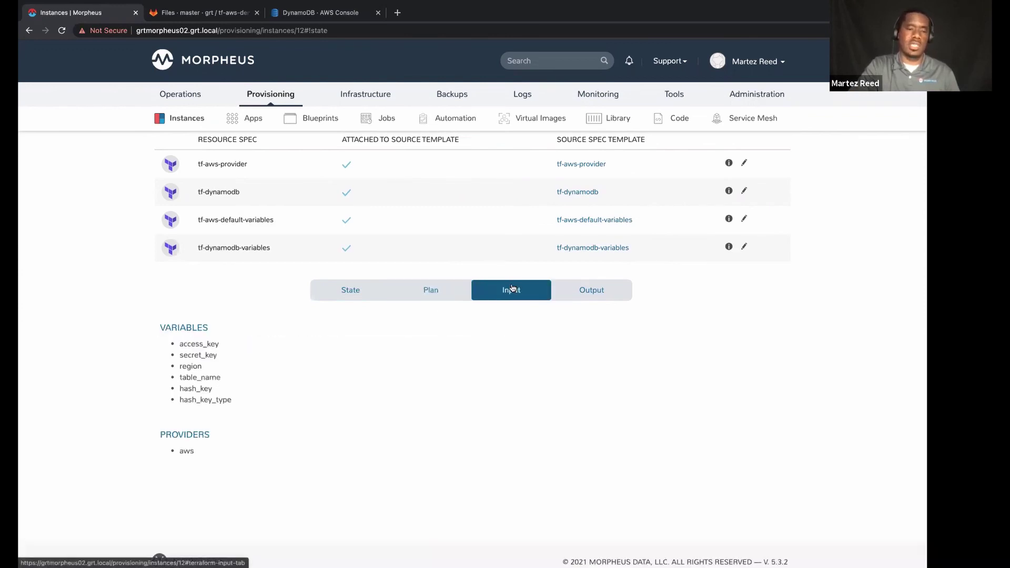
{"action": "scroll", "coordinate": [507, 315], "scroll_direction": "down", "scroll_amount": 1}
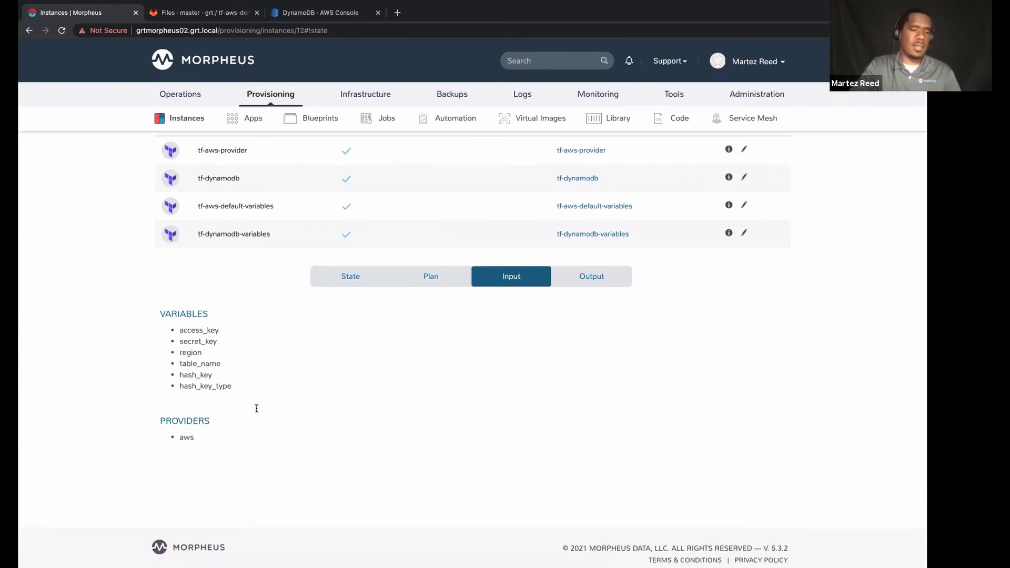
{"action": "left_click", "coordinate": [580, 279]}
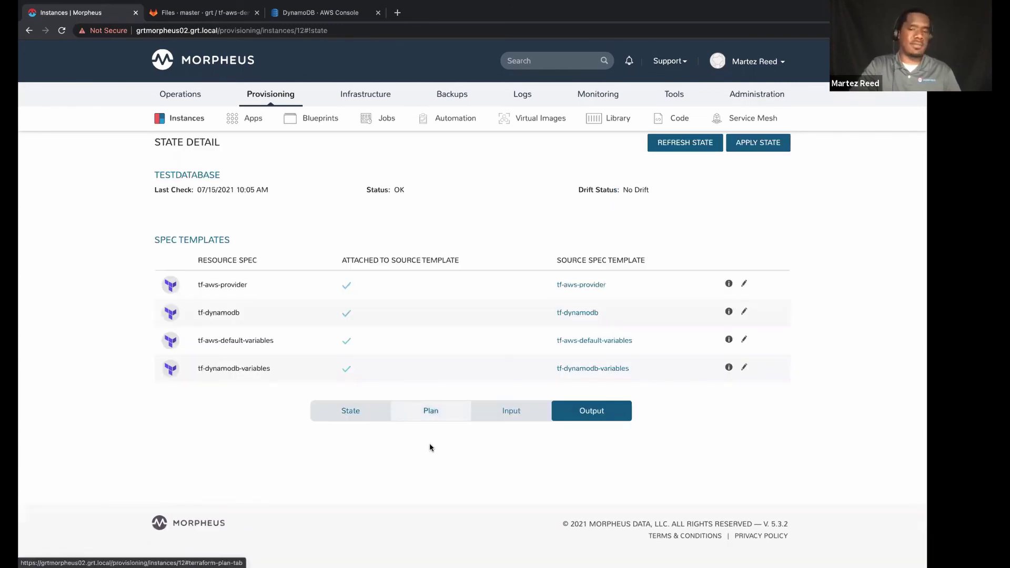
Start applying the instance's Terraform state with the database name changed to testdatabase, and proceed to the plan review
{"action": "scroll", "coordinate": [433, 451], "scroll_direction": "up", "scroll_amount": 1}
{"action": "scroll", "coordinate": [472, 311], "scroll_direction": "up", "scroll_amount": 2}
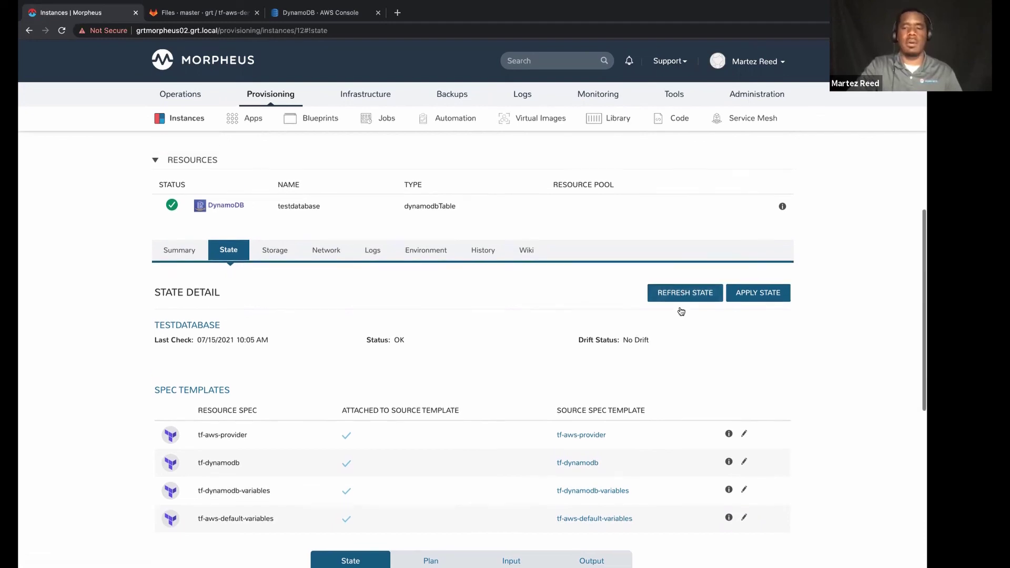
{"action": "left_click", "coordinate": [768, 304]}
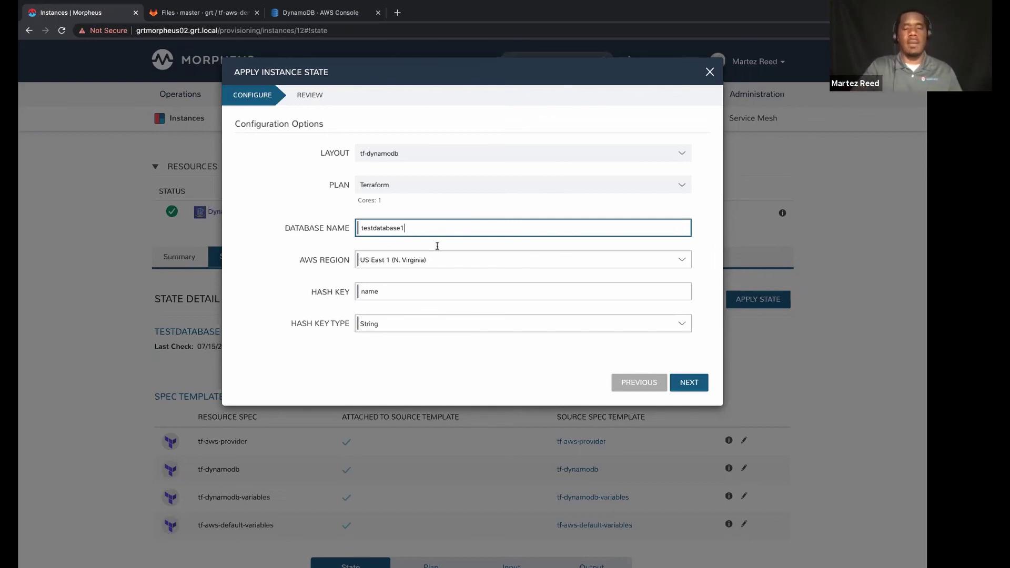
{"action": "left_click", "coordinate": [415, 289]}
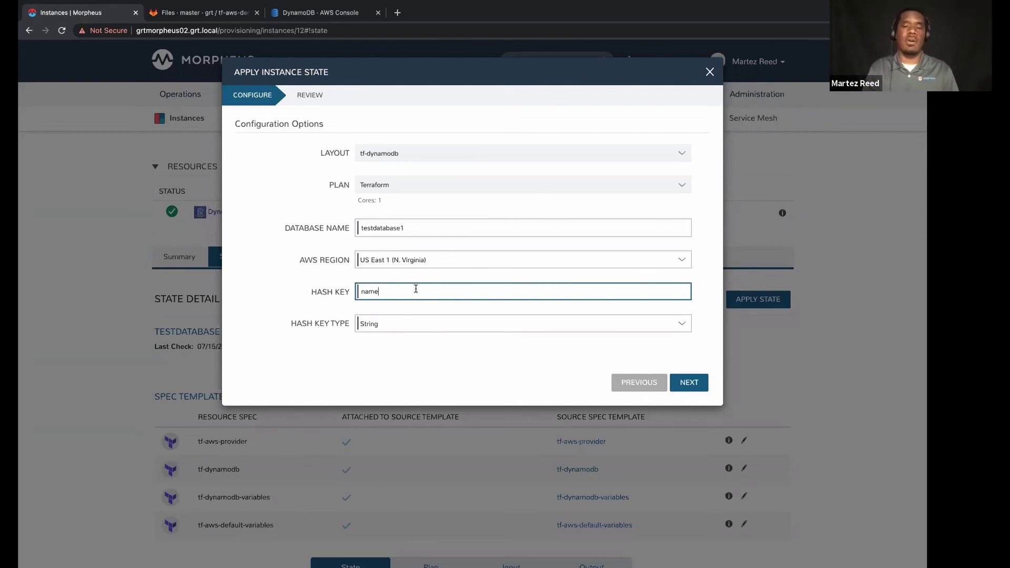
{"action": "left_click", "coordinate": [431, 227]}
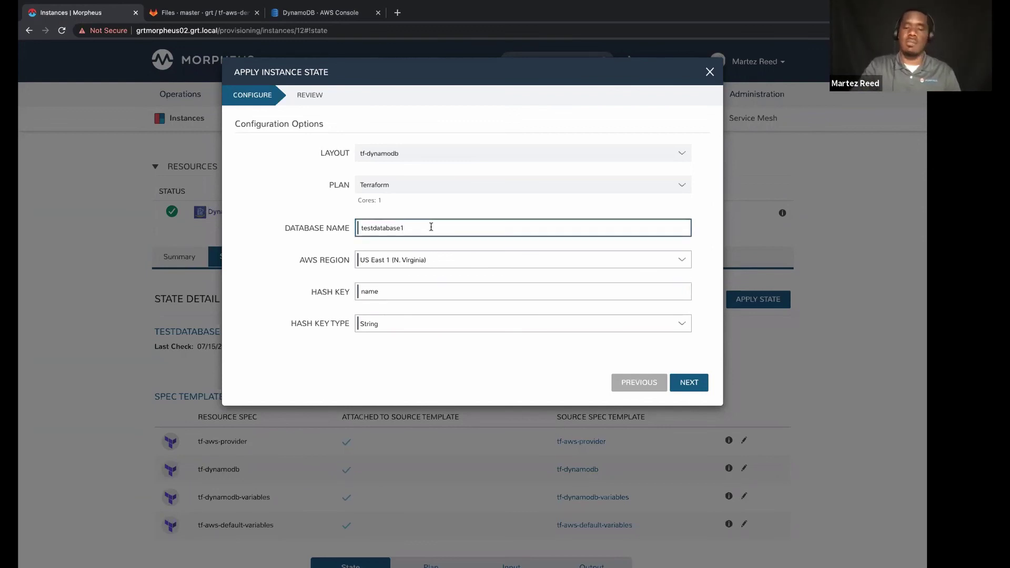
{"action": "key", "text": "BackSpace"}
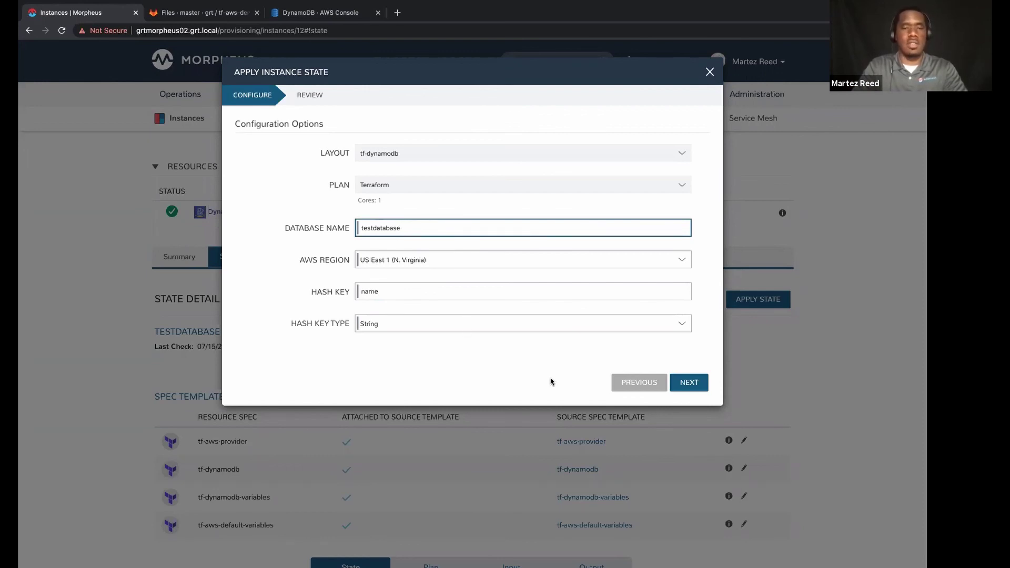
{"action": "left_click", "coordinate": [696, 386]}
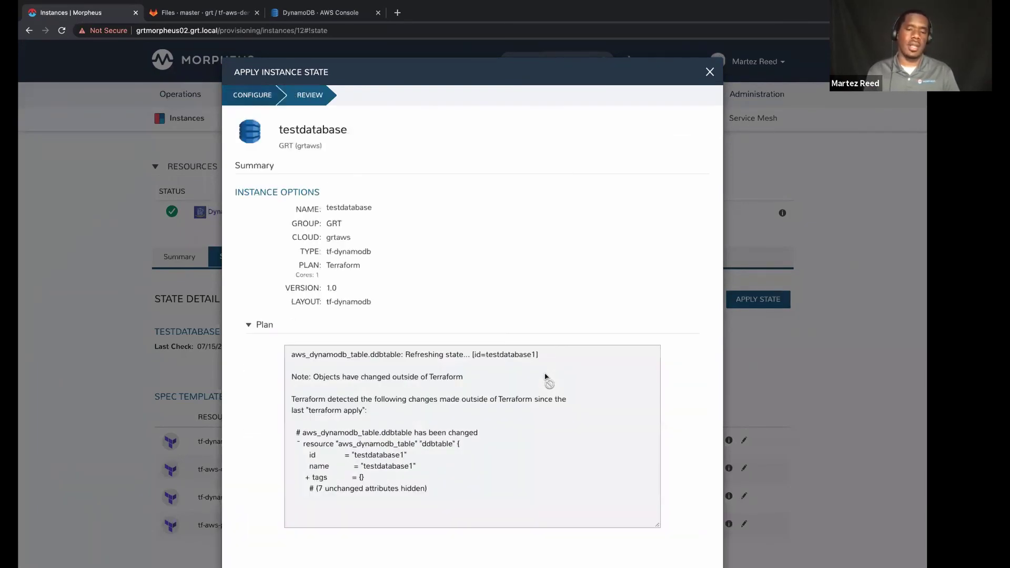
Examine the proposed Terraform plan for the DynamoDB table, including its replacement actions, and close the apply dialog without completing it
{"action": "scroll", "coordinate": [545, 376], "scroll_direction": "down", "scroll_amount": 3}
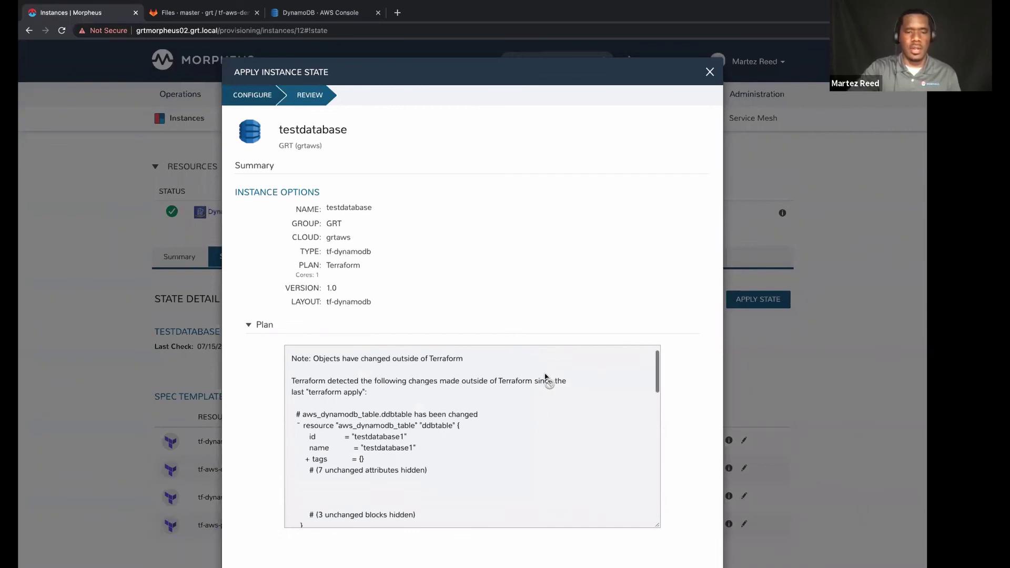
{"action": "scroll", "coordinate": [546, 369], "scroll_direction": "down", "scroll_amount": 3}
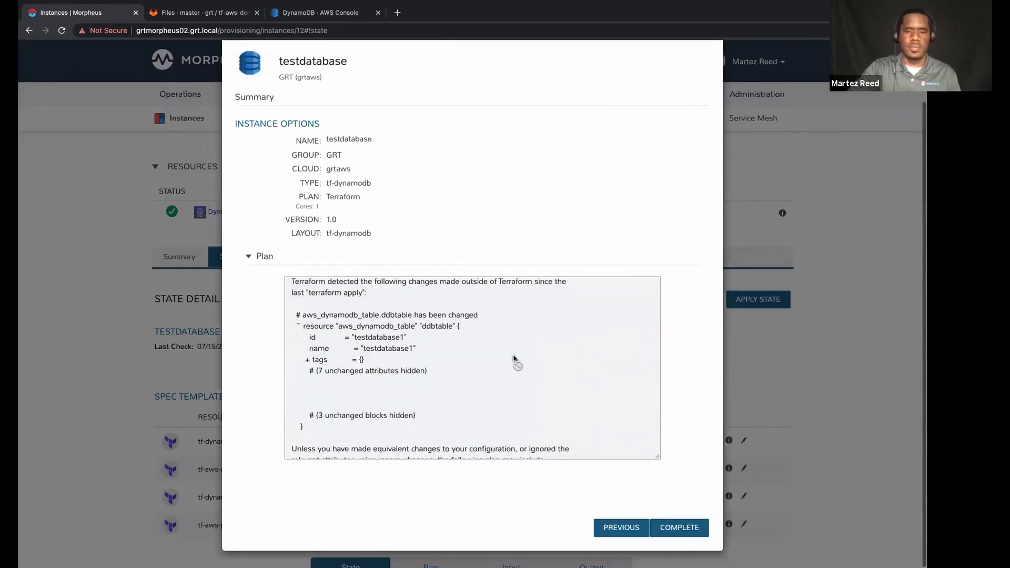
{"action": "scroll", "coordinate": [513, 360], "scroll_direction": "up", "scroll_amount": 3}
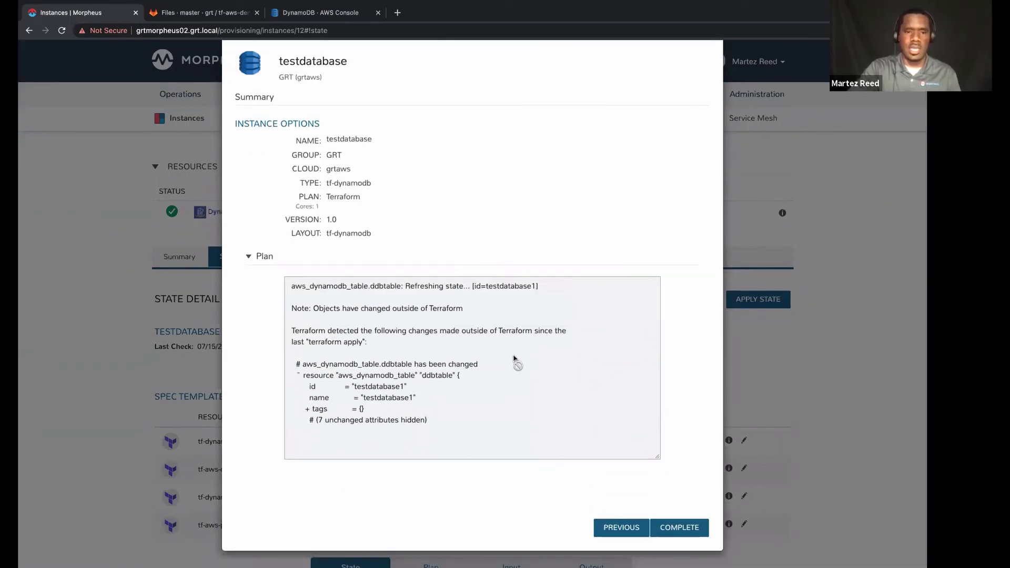
{"action": "scroll", "coordinate": [513, 360], "scroll_direction": "down", "scroll_amount": 2}
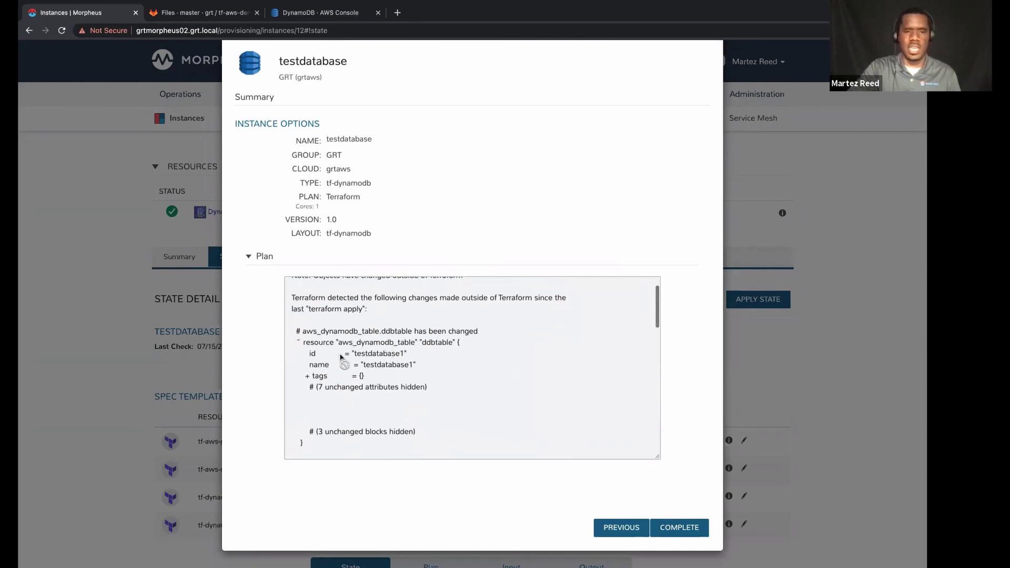
{"action": "scroll", "coordinate": [368, 348], "scroll_direction": "down", "scroll_amount": 8}
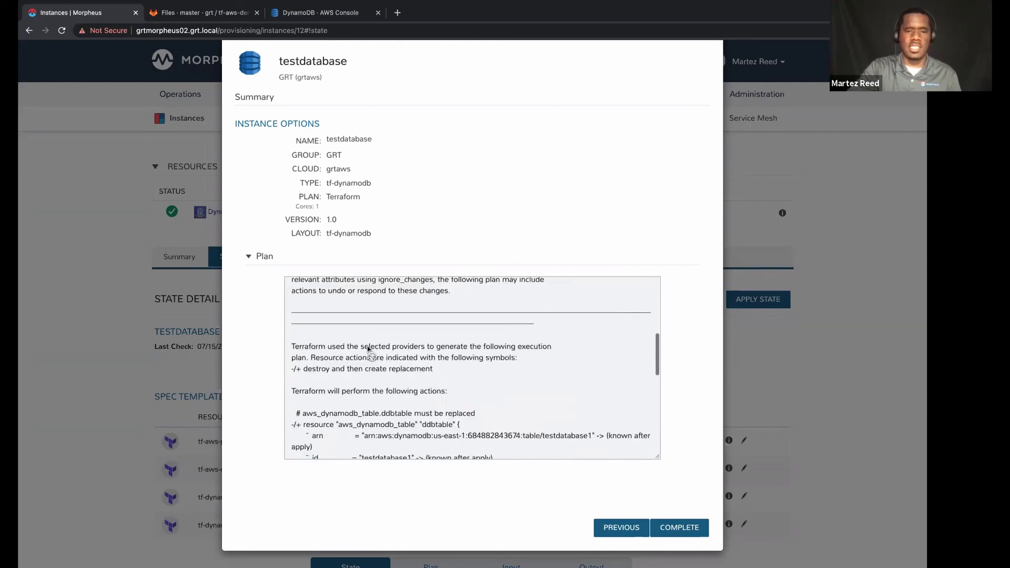
{"action": "scroll", "coordinate": [369, 348], "scroll_direction": "down", "scroll_amount": 8}
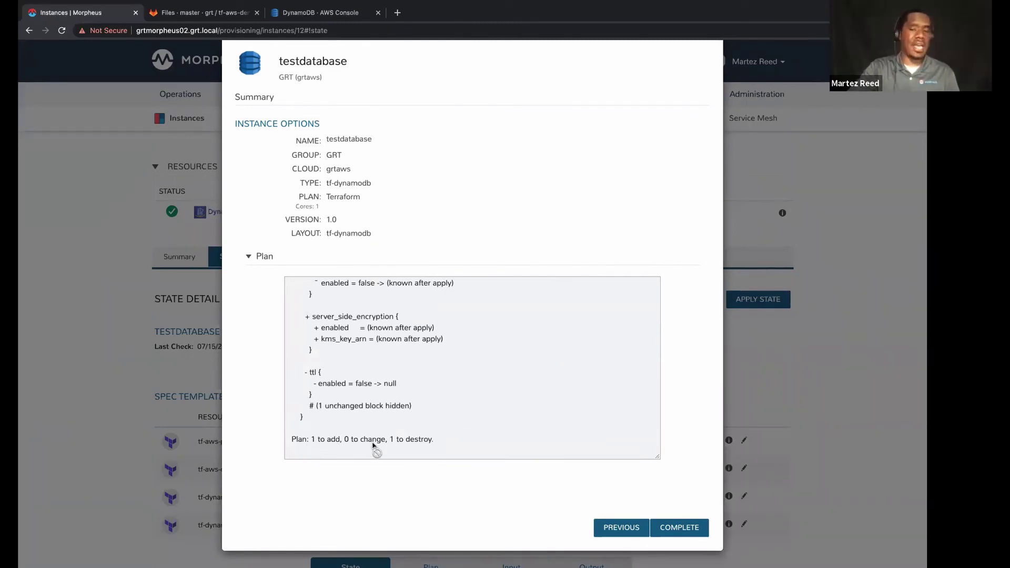
{"action": "scroll", "coordinate": [424, 405], "scroll_direction": "up", "scroll_amount": 10}
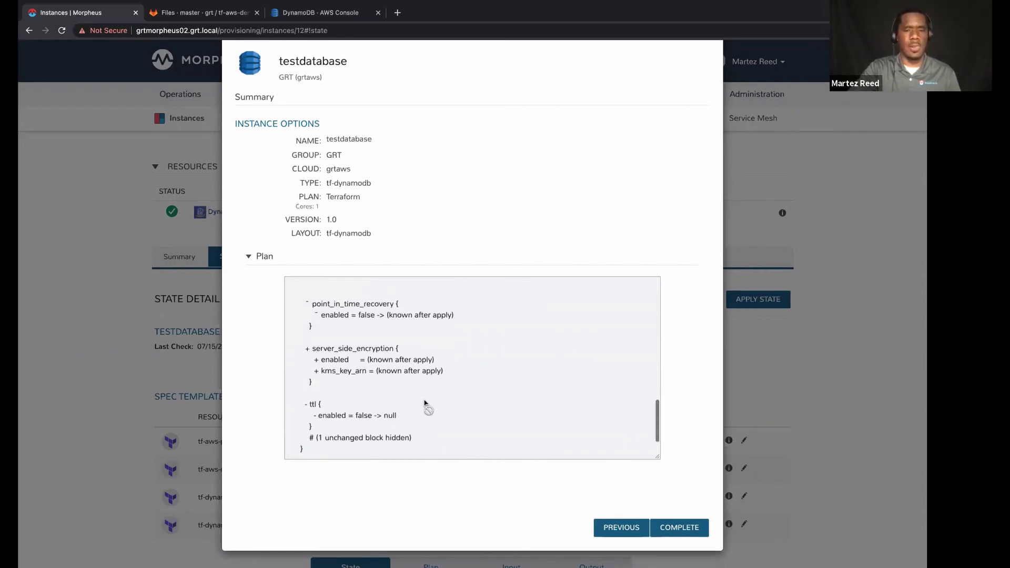
{"action": "scroll", "coordinate": [425, 404], "scroll_direction": "up", "scroll_amount": 2}
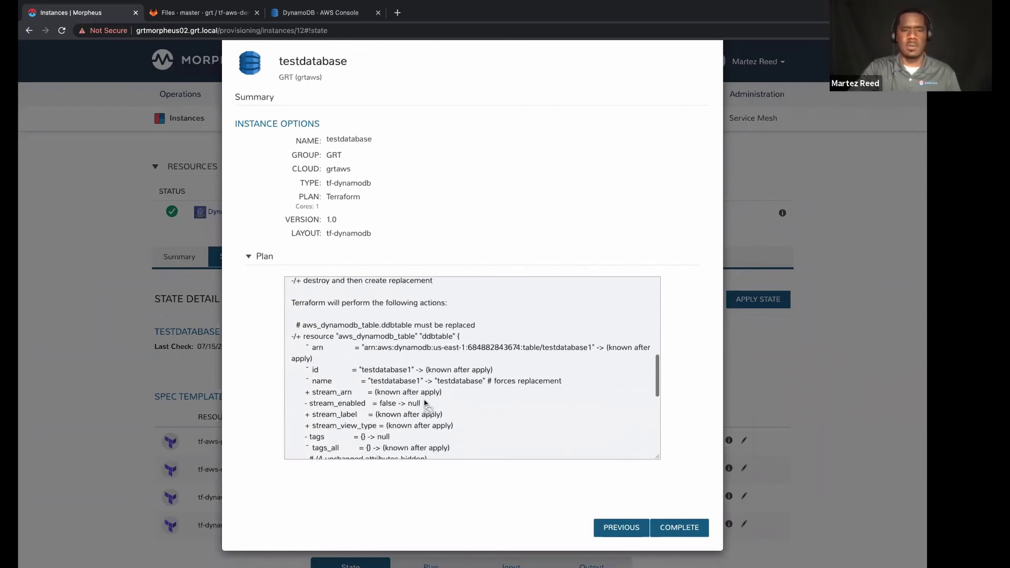
{"action": "left_click_drag", "start_coordinate": [305, 333], "coordinate": [426, 338]}
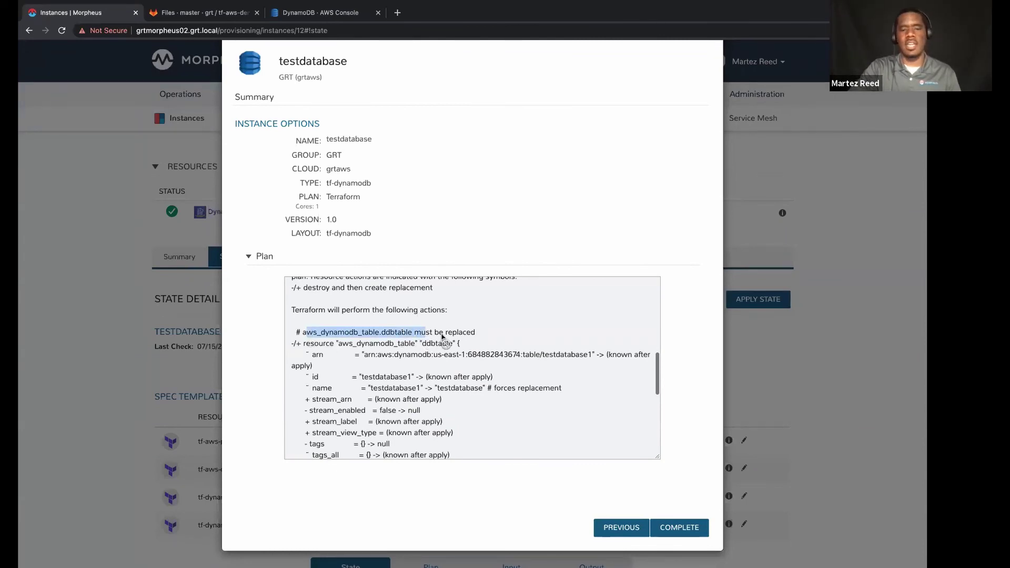
{"action": "left_click", "coordinate": [414, 334]}
{"action": "left_click_drag", "start_coordinate": [414, 334], "coordinate": [471, 334]}
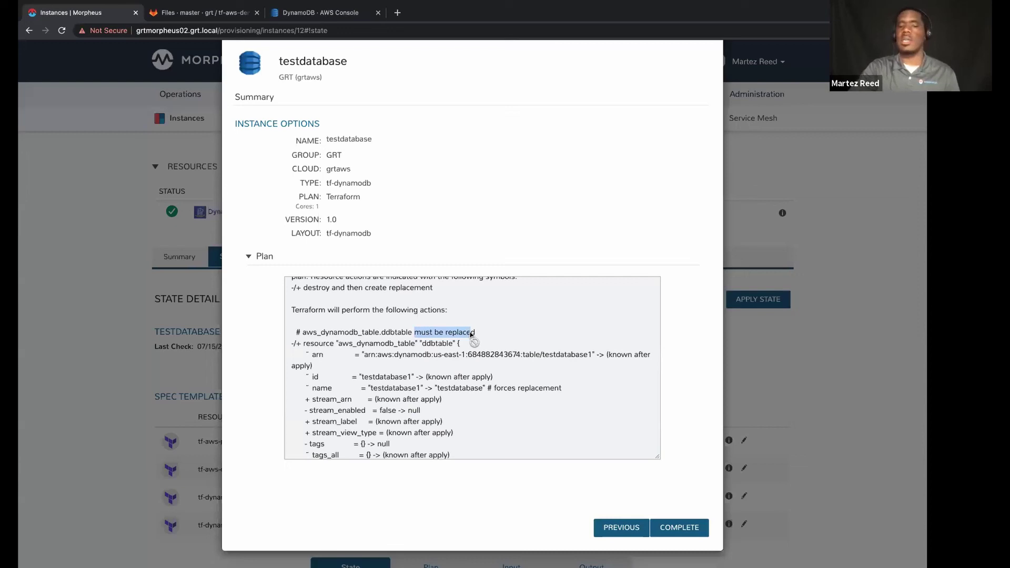
{"action": "left_click_drag", "start_coordinate": [471, 334], "coordinate": [506, 389]}
{"action": "double_click", "coordinate": [507, 390]}
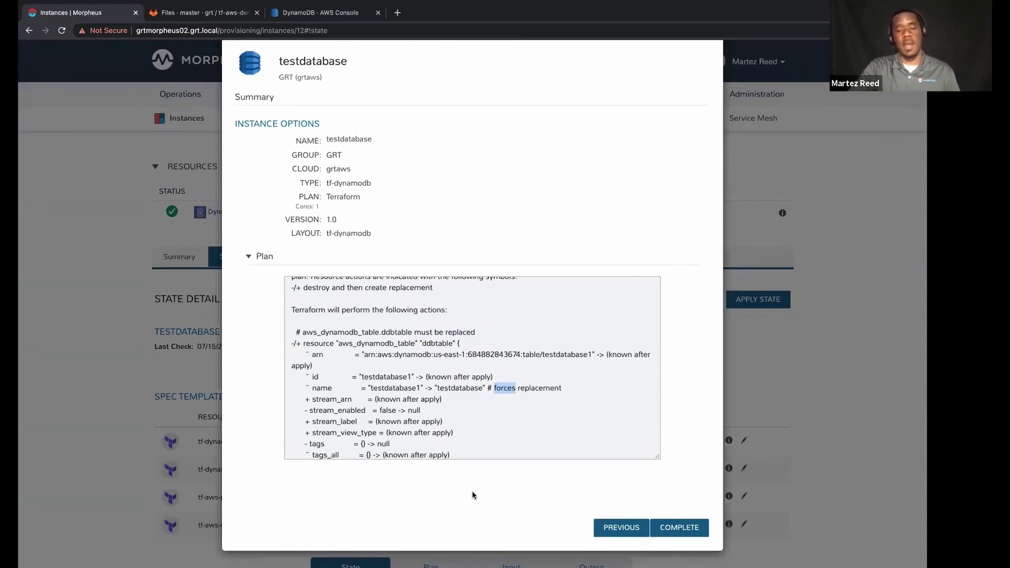
{"action": "left_click", "coordinate": [602, 528]}
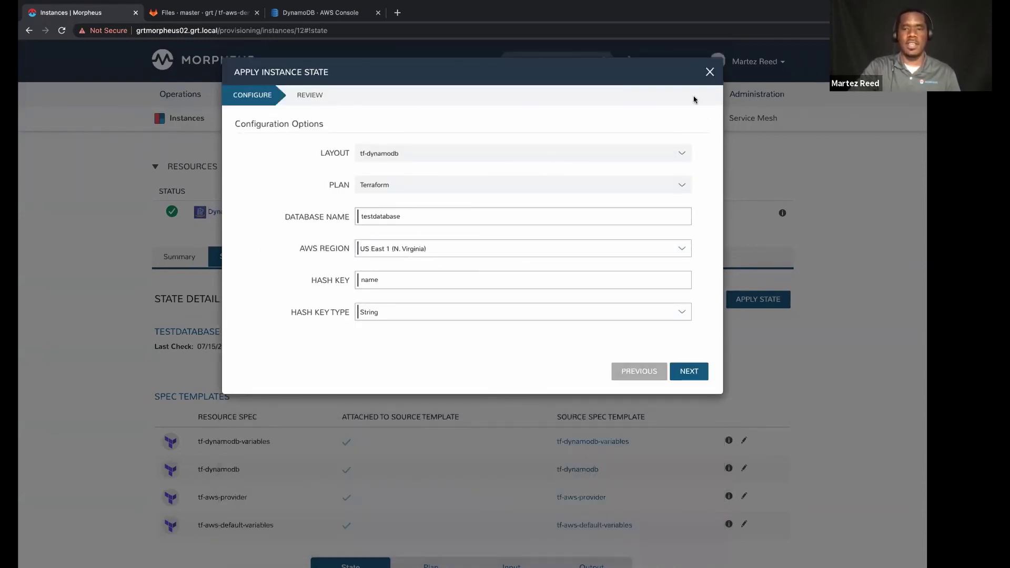
{"action": "left_click", "coordinate": [709, 72]}
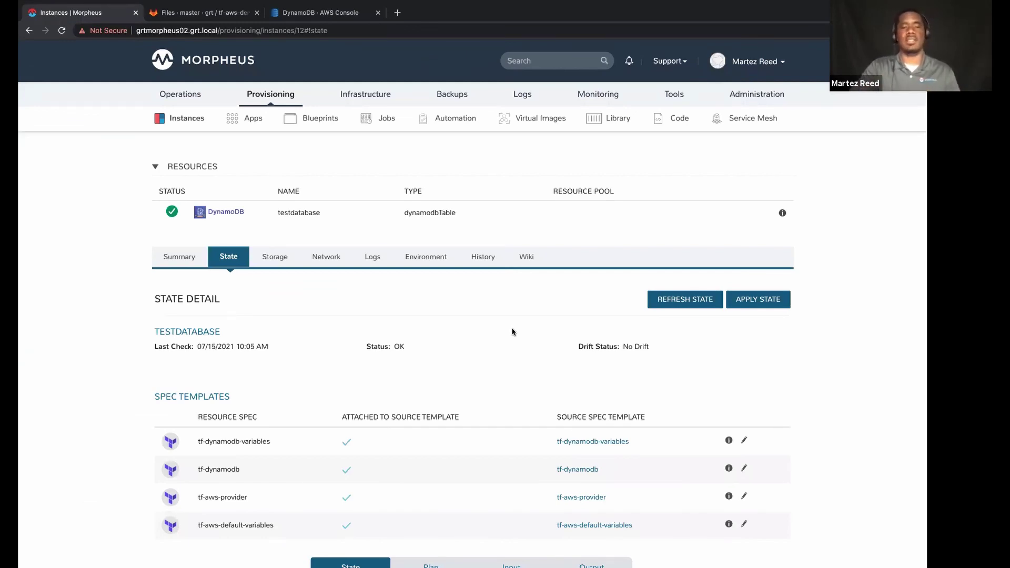
Leave the testdatabase details and display the list of provisioned instances
{"action": "scroll", "coordinate": [512, 332], "scroll_direction": "up", "scroll_amount": 8}
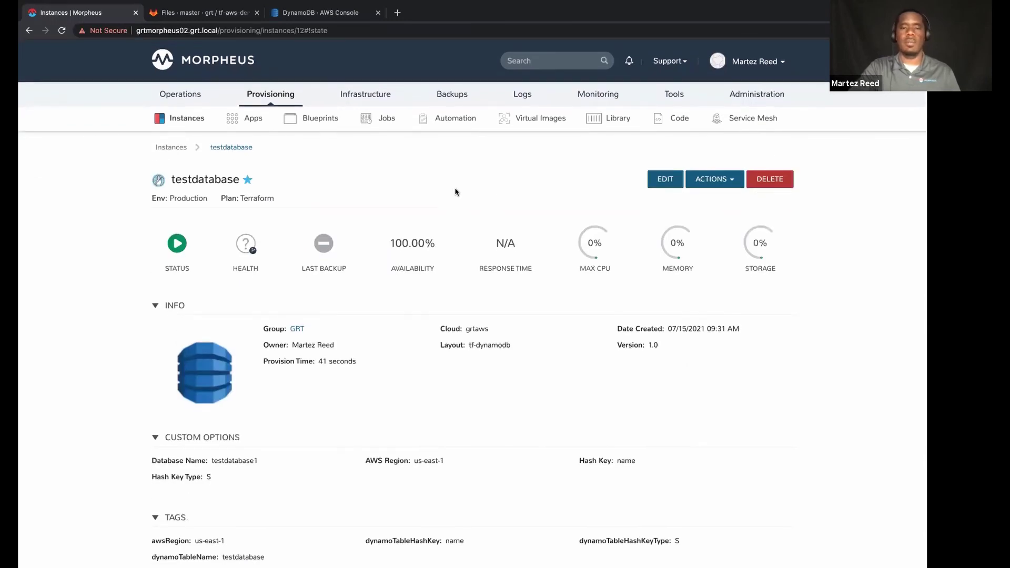
{"action": "mouse_move", "coordinate": [271, 97]}
{"action": "left_click", "coordinate": [271, 118]}
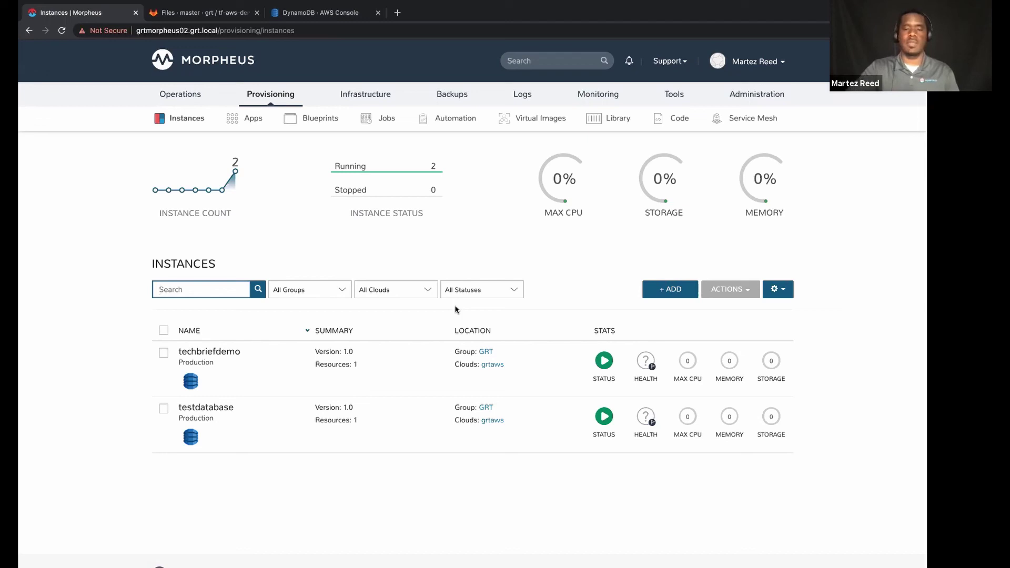
{"action": "key", "text": "ctrl+Left"}
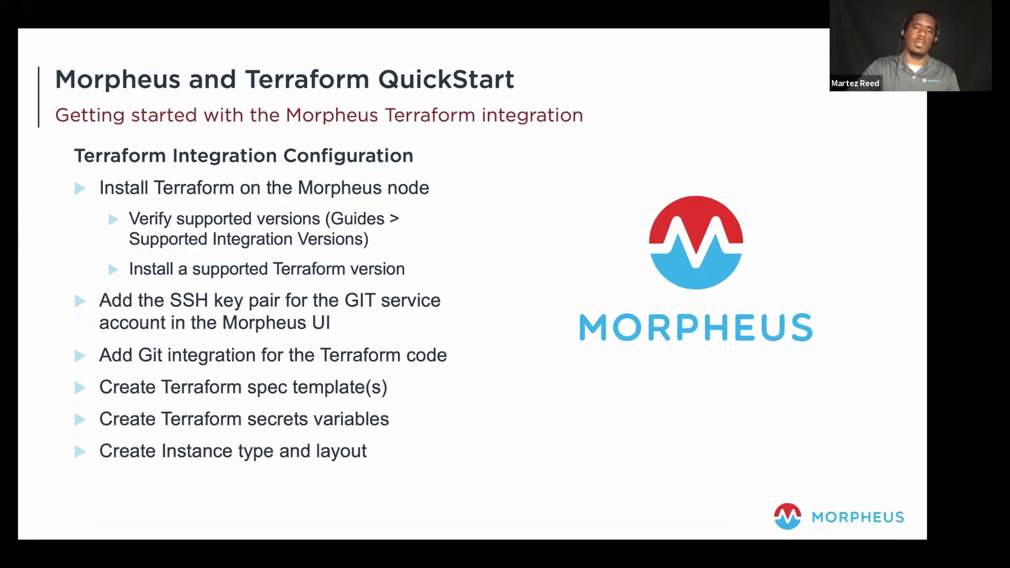
{"action": "key", "text": "Right"}
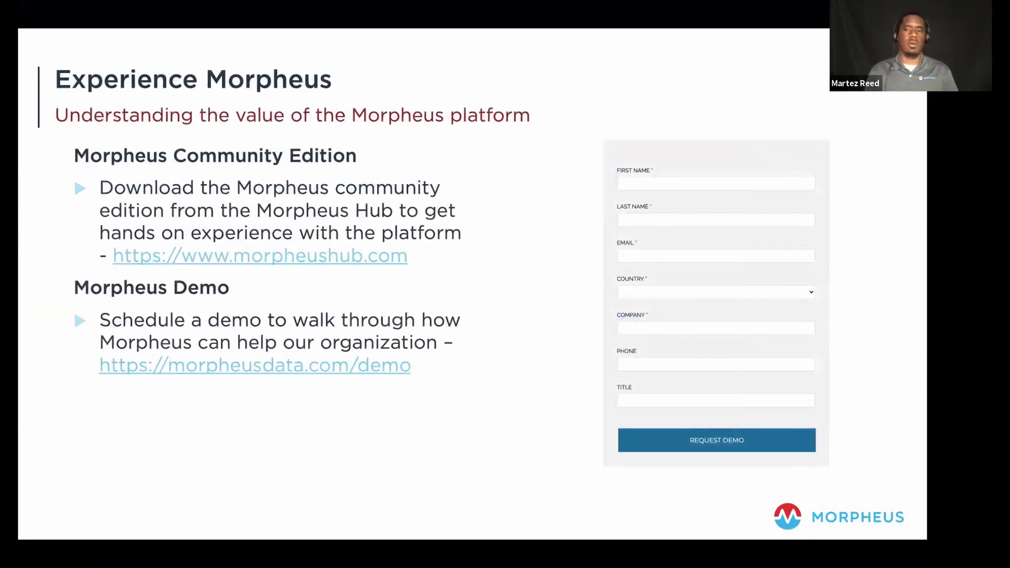